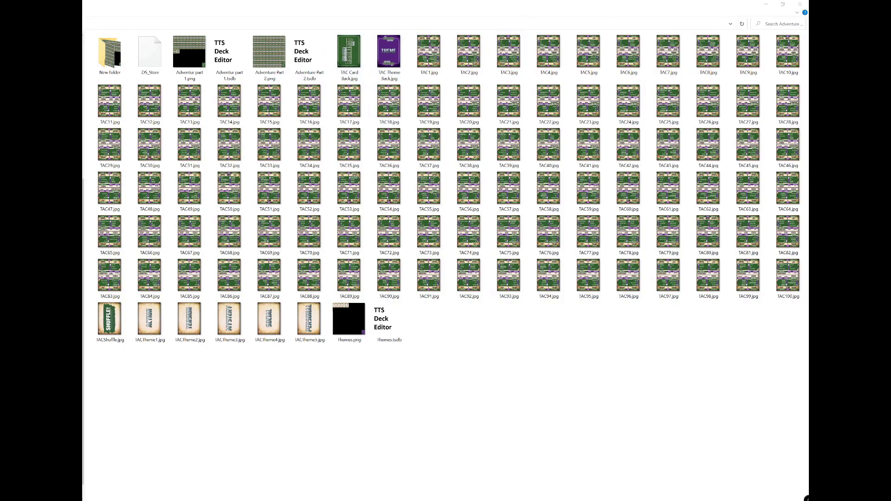
- Browse the Steam library to Tabletop Simulator's Modding > Deck Builder folder
left_click(110, 494)
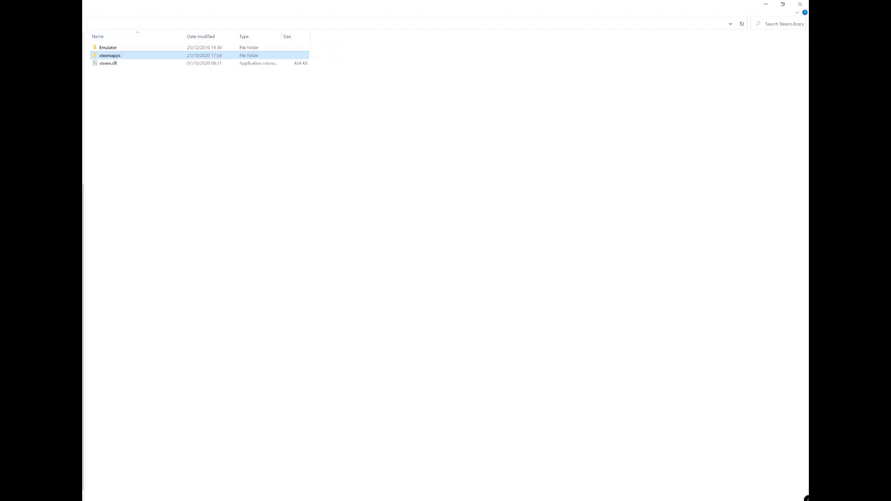
double_click(118, 58)
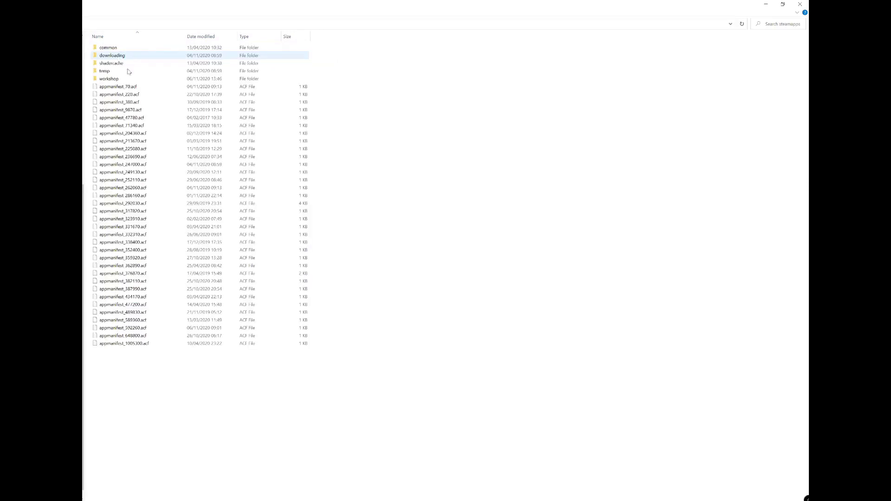
double_click(117, 48)
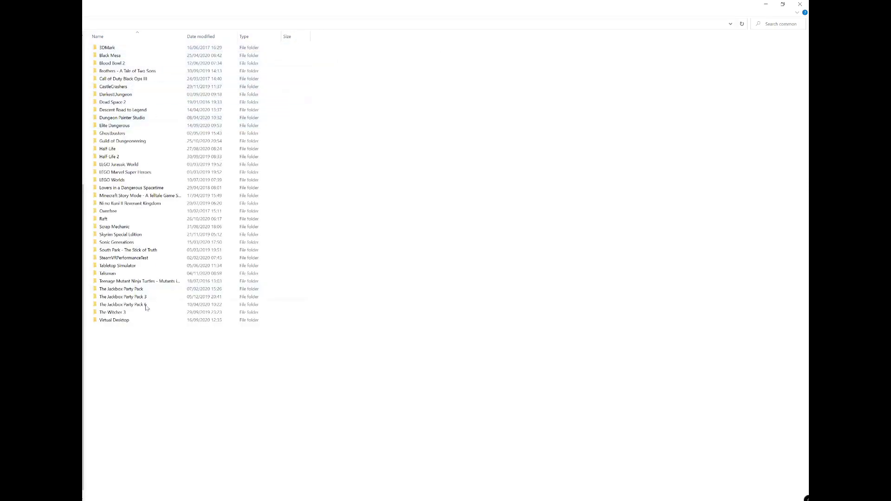
double_click(121, 266)
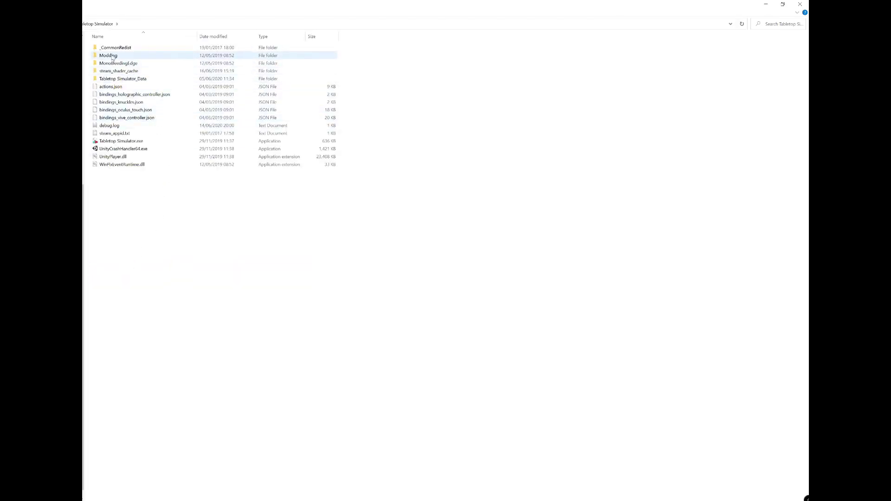
double_click(111, 57)
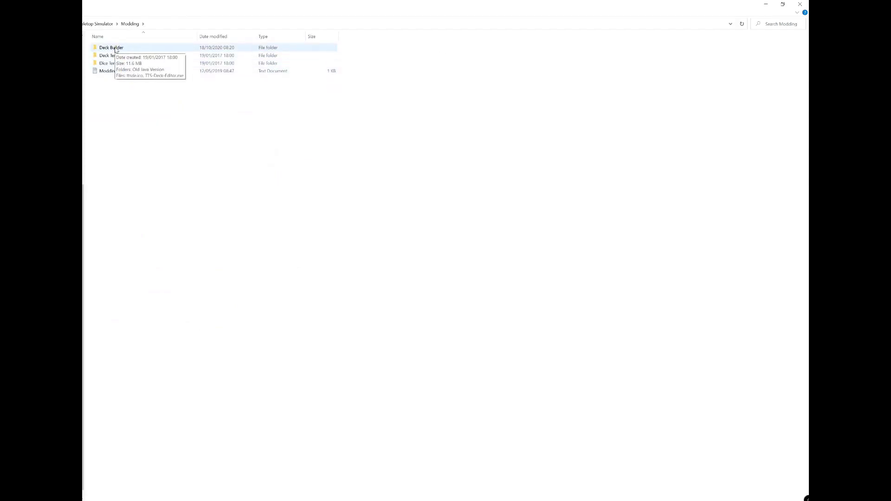
double_click(115, 49)
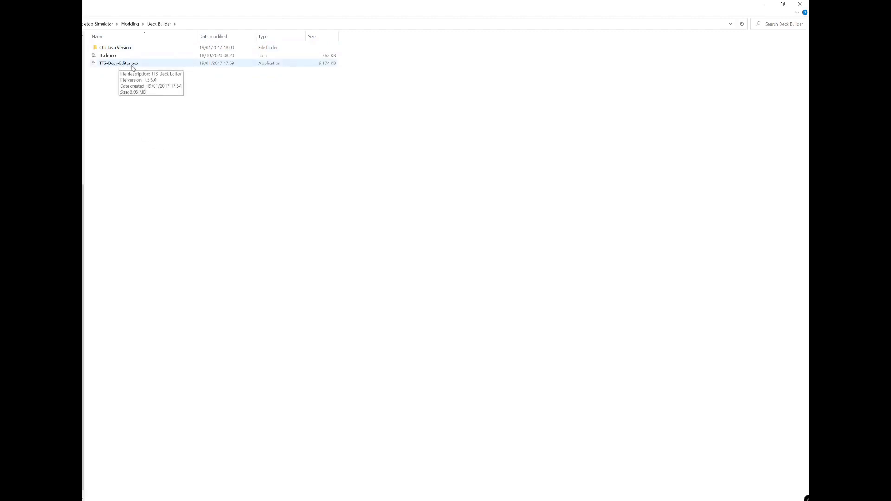
- Launch TTS-Deck-Editor.exe, quitting and restarting it if it crashes
double_click(134, 64)
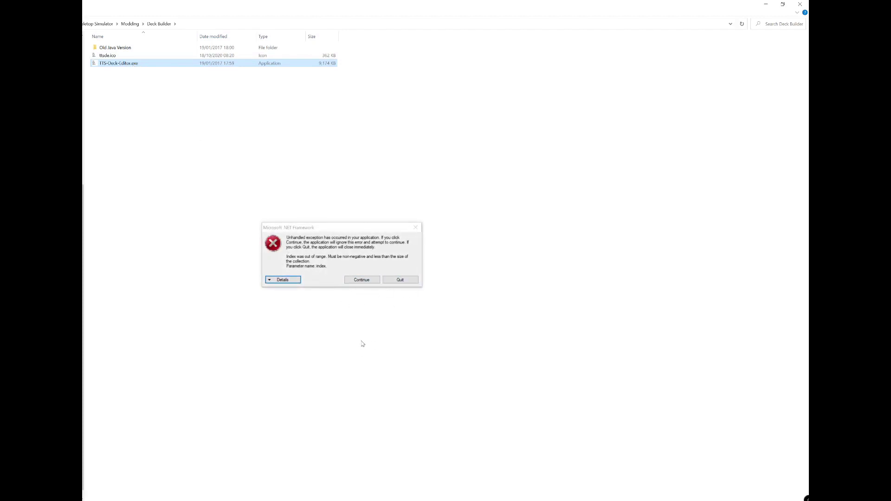
left_click(400, 280)
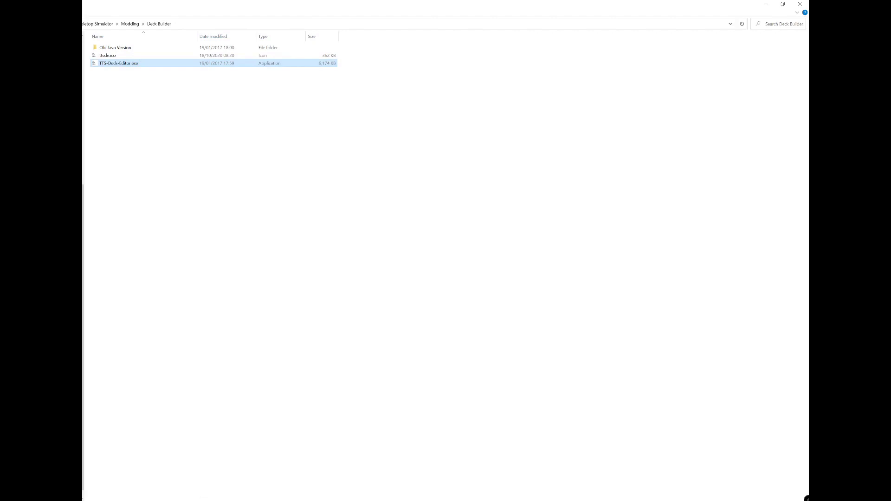
double_click(124, 64)
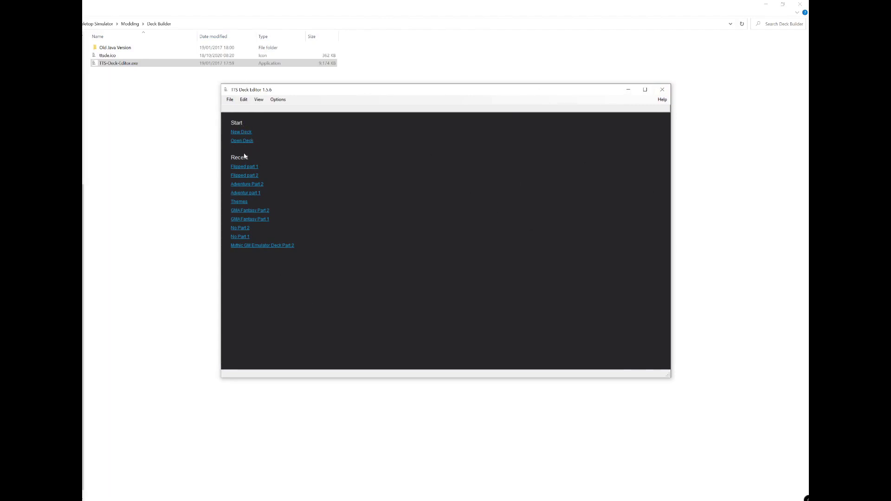
- Add the card images TAC1.jpg through TAC100.jpg plus TACShuffle.jpg from the Adventure Deck Individual Cards folder
left_click(230, 99)
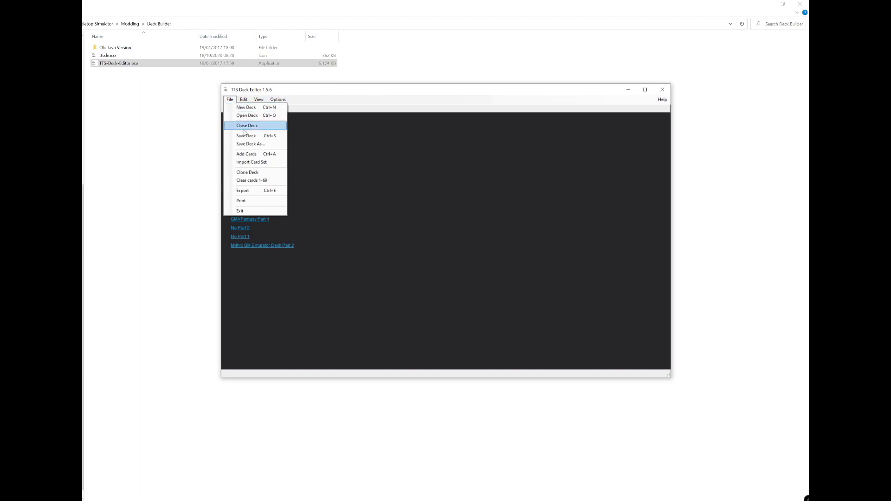
left_click(259, 154)
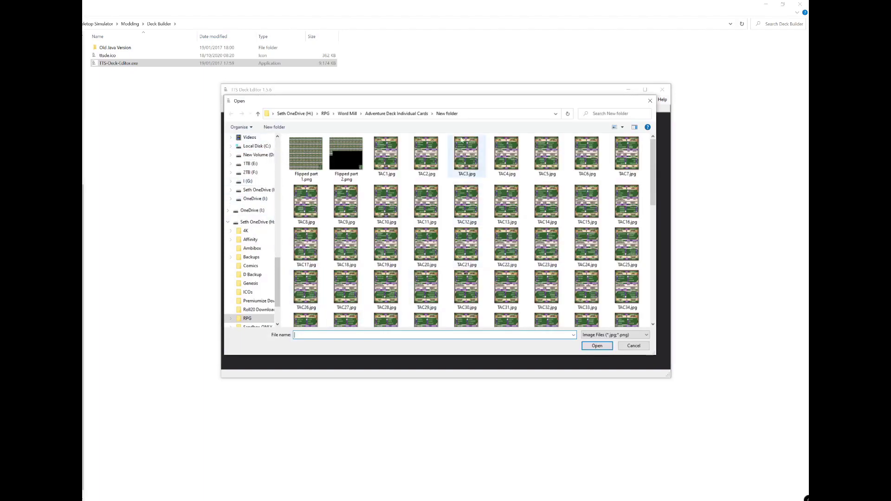
left_click(397, 113)
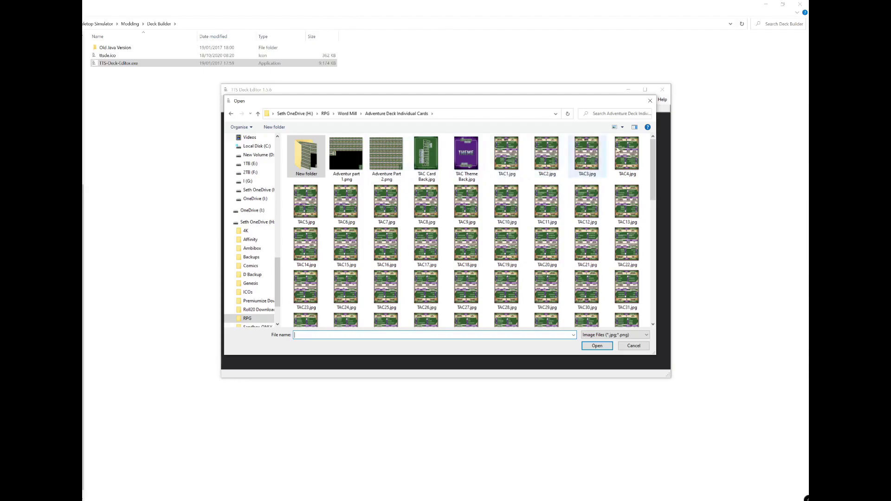
left_click(511, 162)
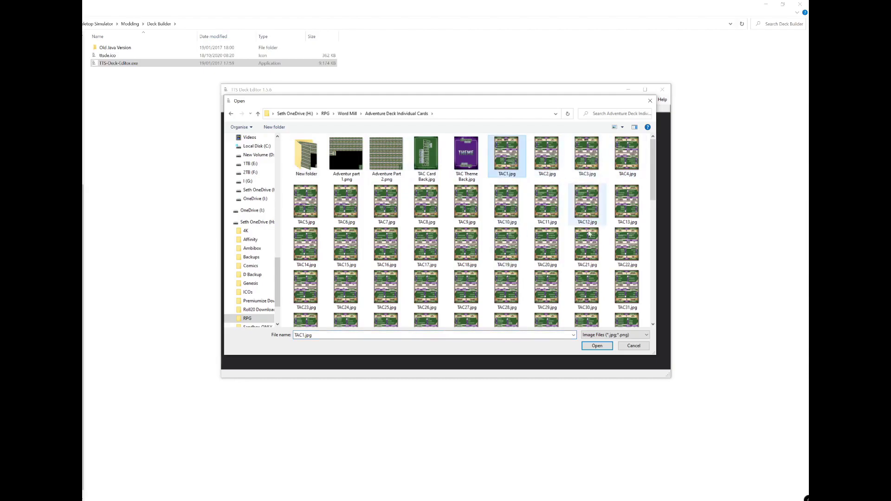
left_click_drag(653, 170, 663, 286)
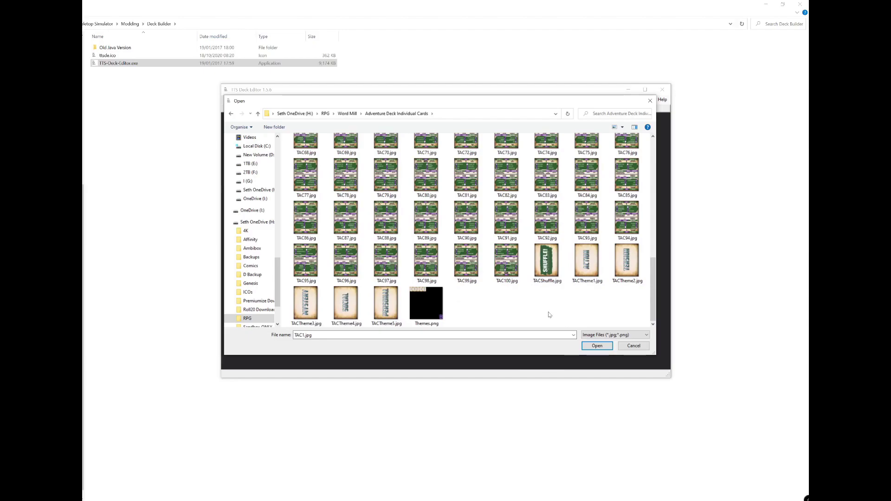
left_click(549, 265, "shift")
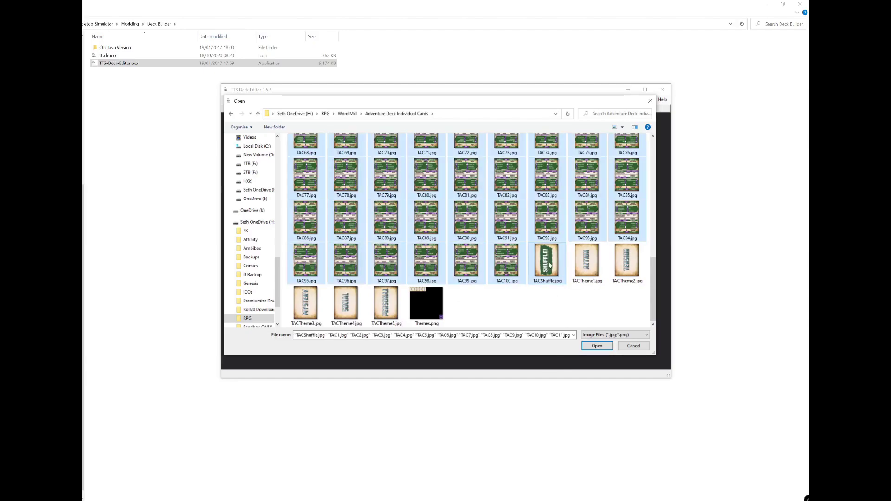
left_click_drag(653, 304, 653, 185)
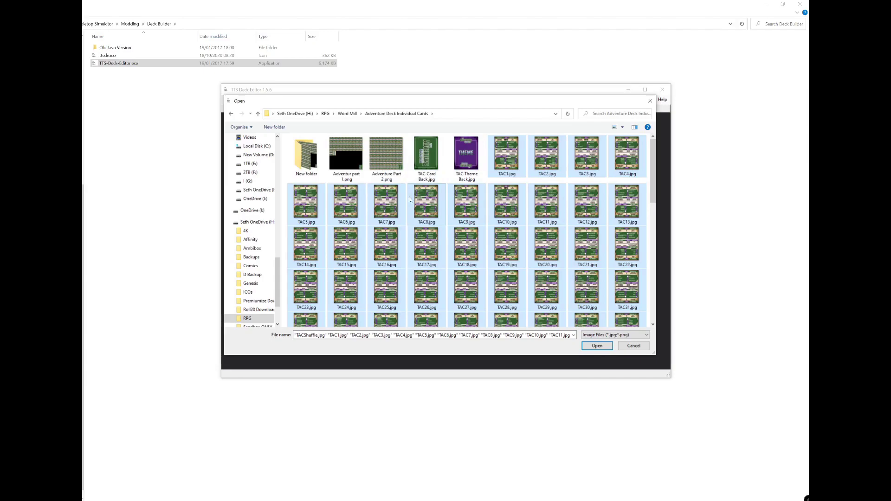
scroll(566, 297, "down", 2)
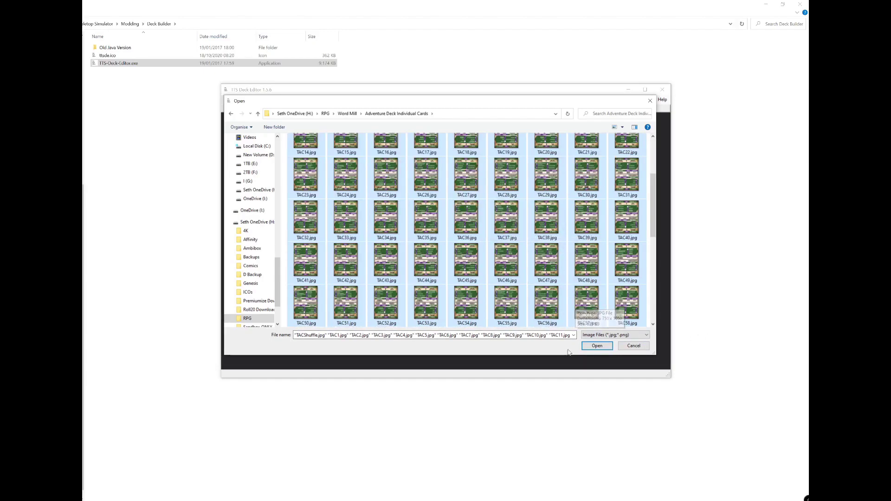
left_click(603, 349)
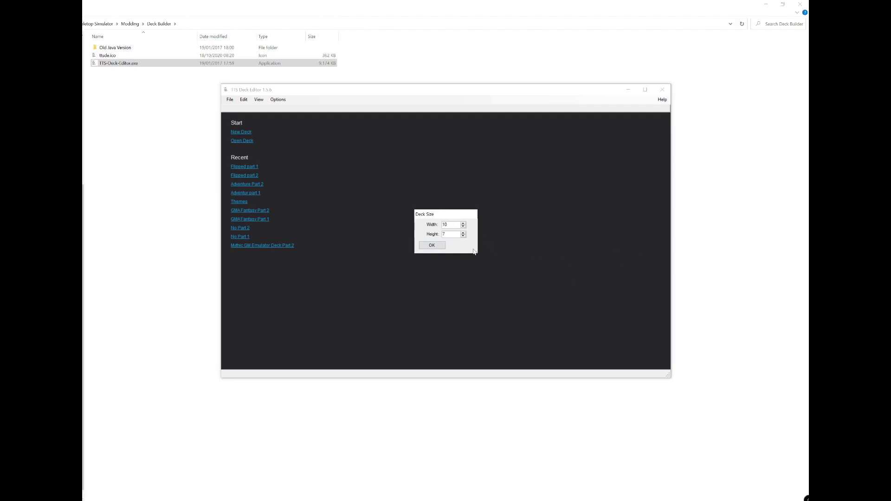
- Accept a deck size of 10 wide by 7 high for both new decks and check the card layout of each
left_click(433, 246)
key("ctrl+n")
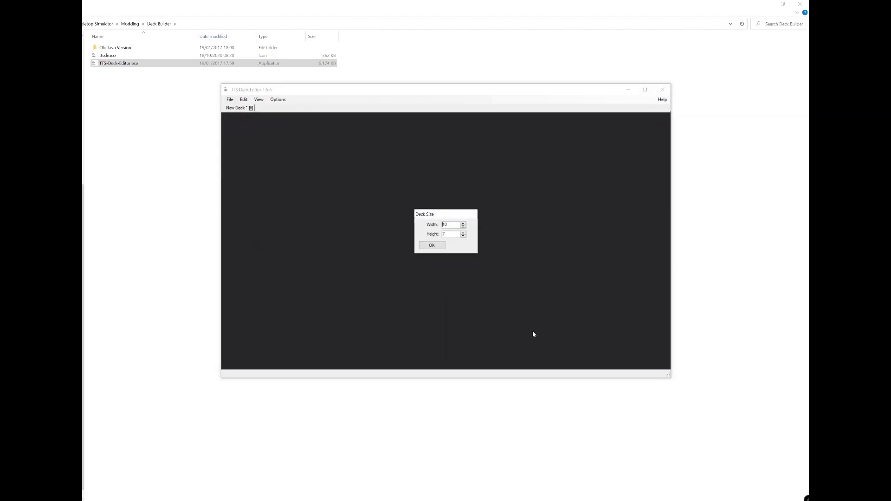
left_click(432, 246)
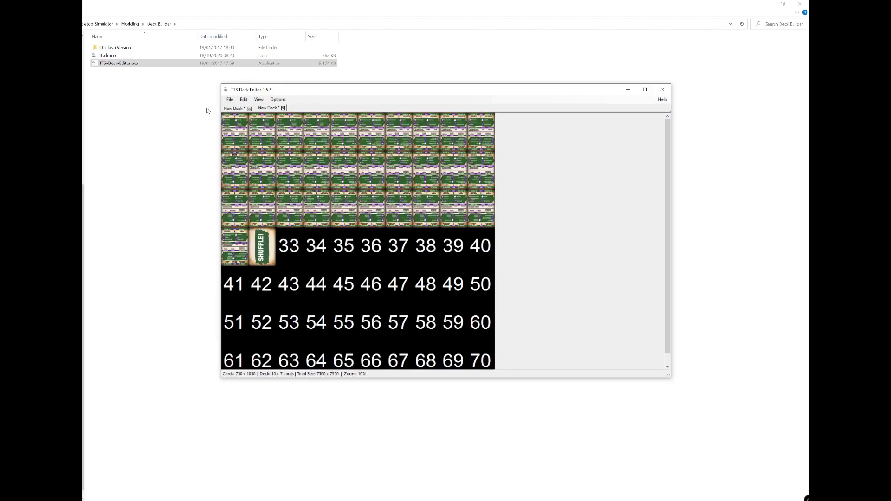
left_click(235, 109)
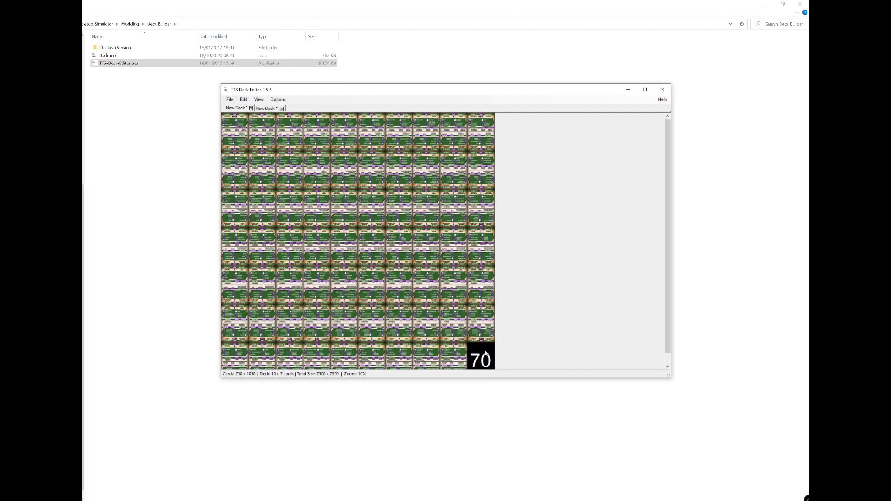
left_click(269, 109)
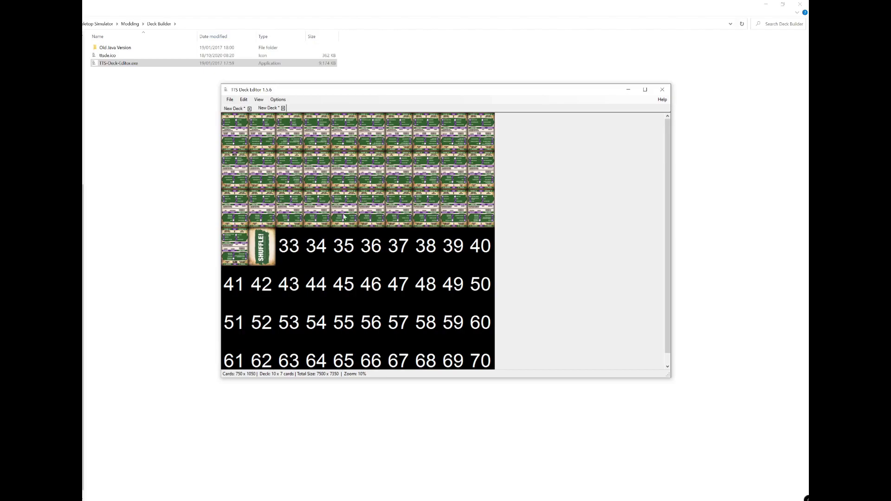
- Place TAC Card Back.jpg from the card images folder in slot 70 of the first deck
left_click(236, 110)
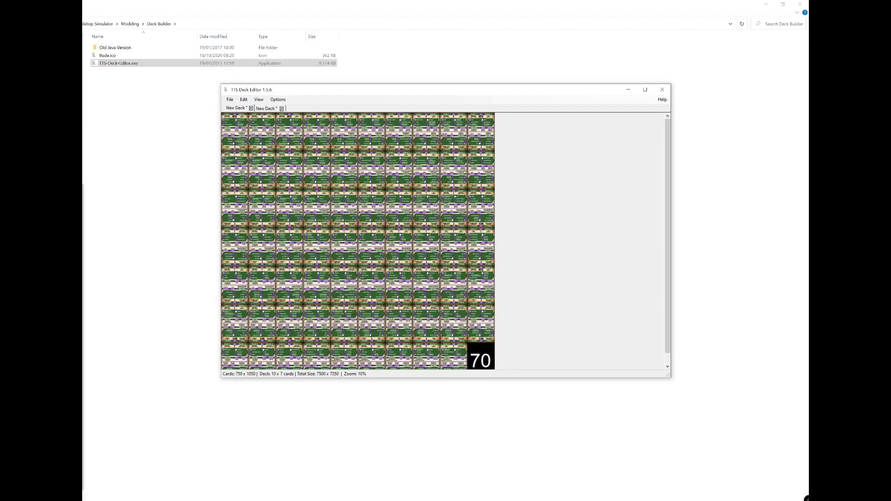
mouse_move(112, 500)
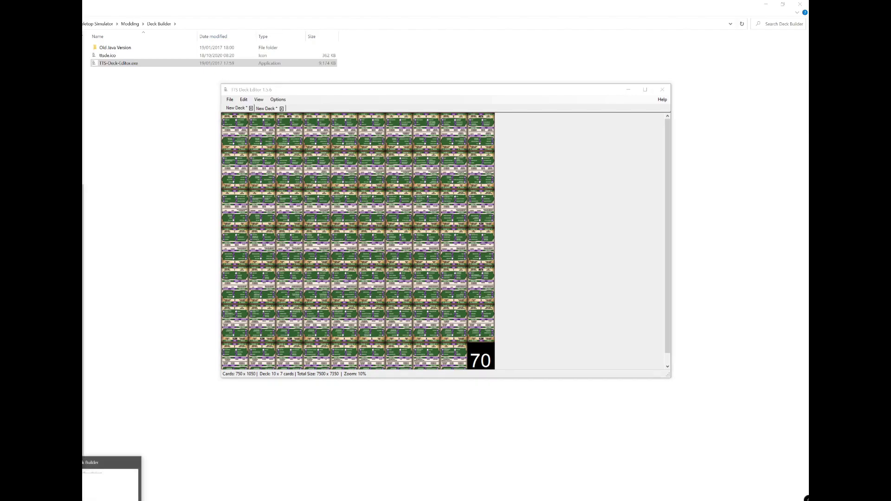
left_click(111, 483)
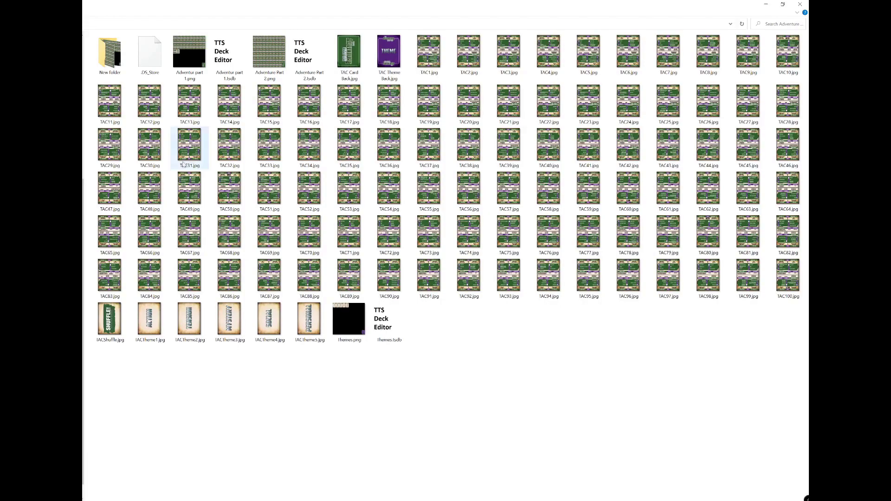
left_click_drag(346, 49, 485, 358)
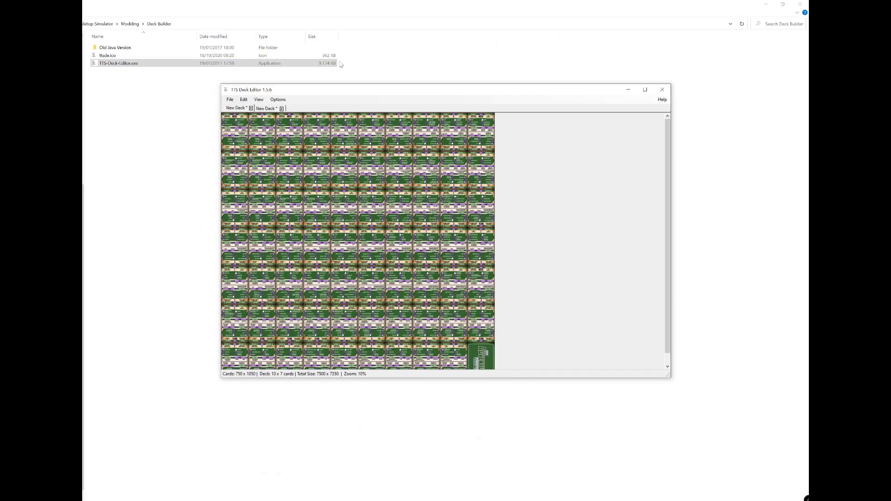
- Place TAC Card Back.jpg in slot 70 of the second deck, the one containing the Shuffle card
left_click(263, 109)
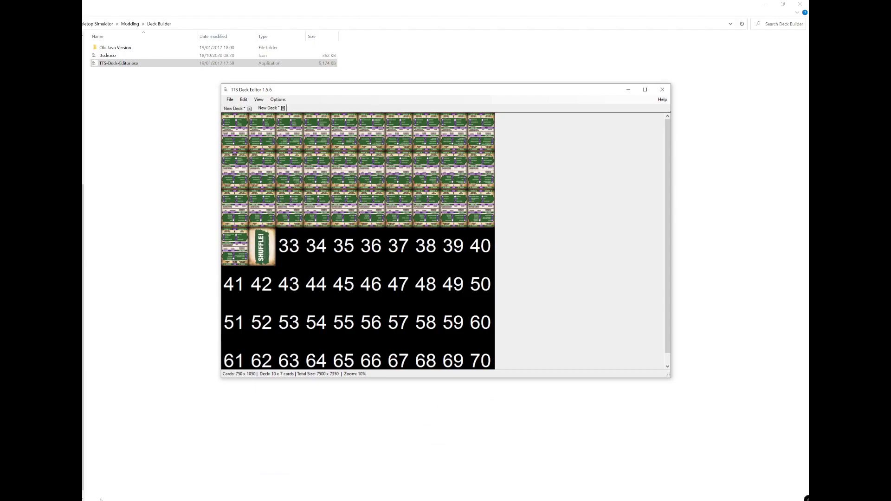
left_click(112, 500)
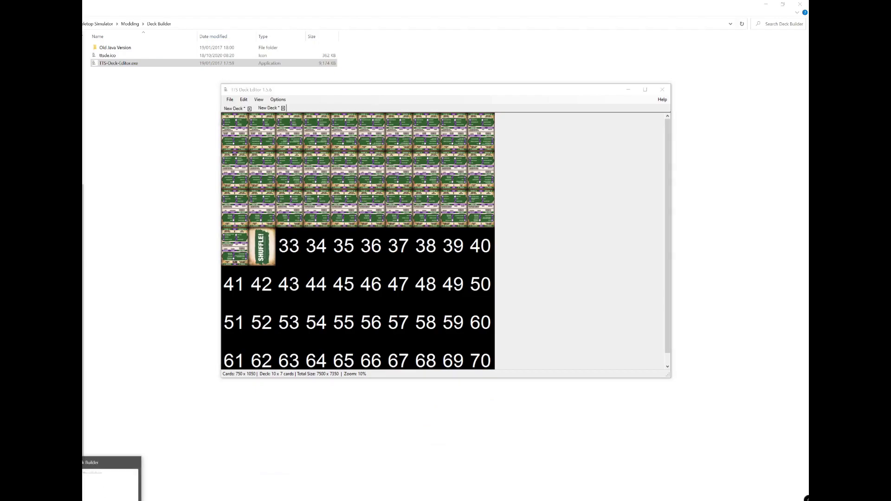
left_click(111, 485)
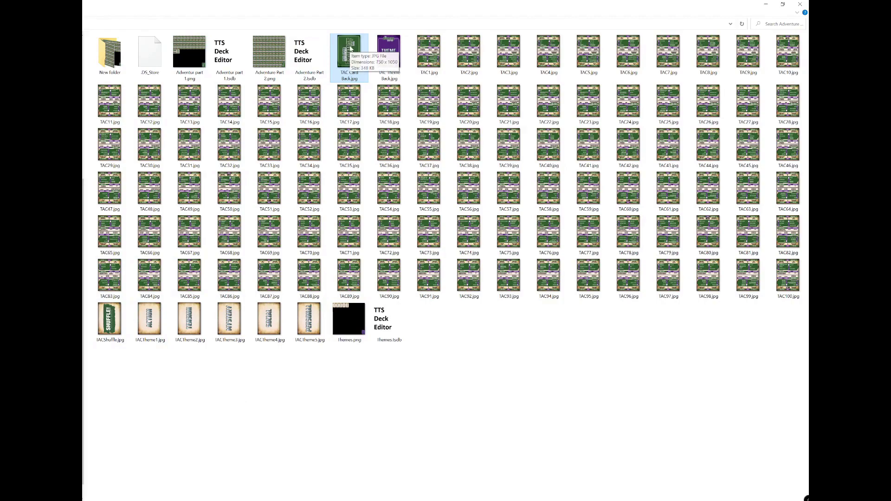
left_click_drag(351, 49, 486, 363)
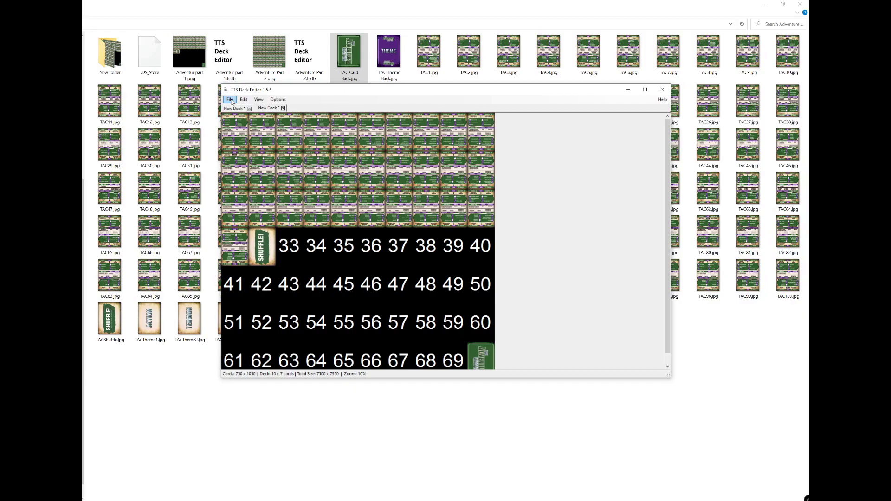
left_click(230, 100)
left_click(231, 101)
left_click(231, 100)
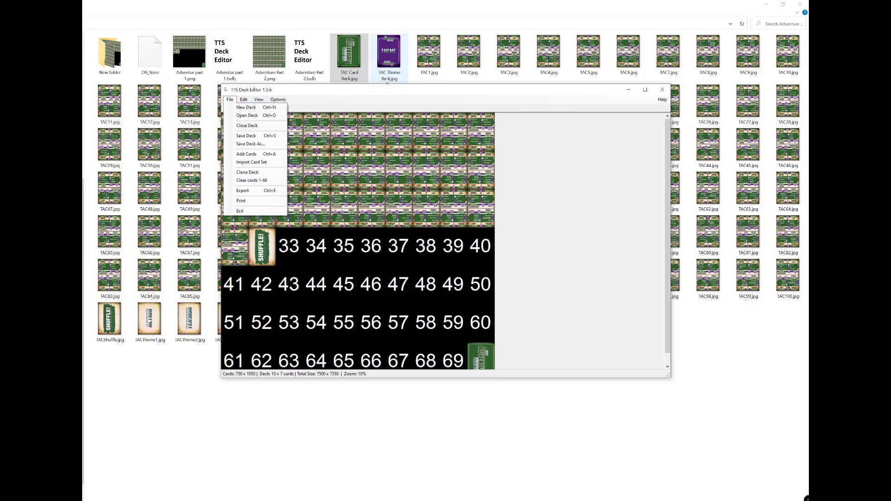
left_click(299, 131)
- Try to export the first deck at full size as a PNG in the Adventure Deck Individual Cards folder, without uploading it
left_click(235, 109)
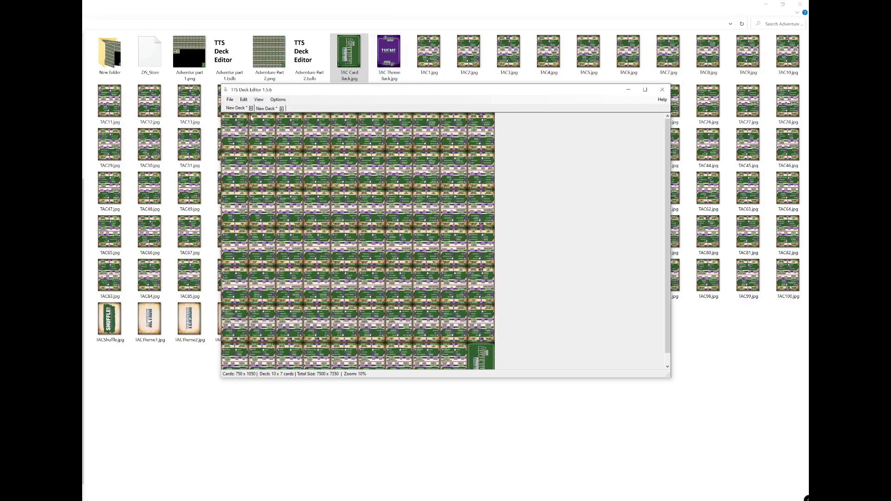
left_click(230, 100)
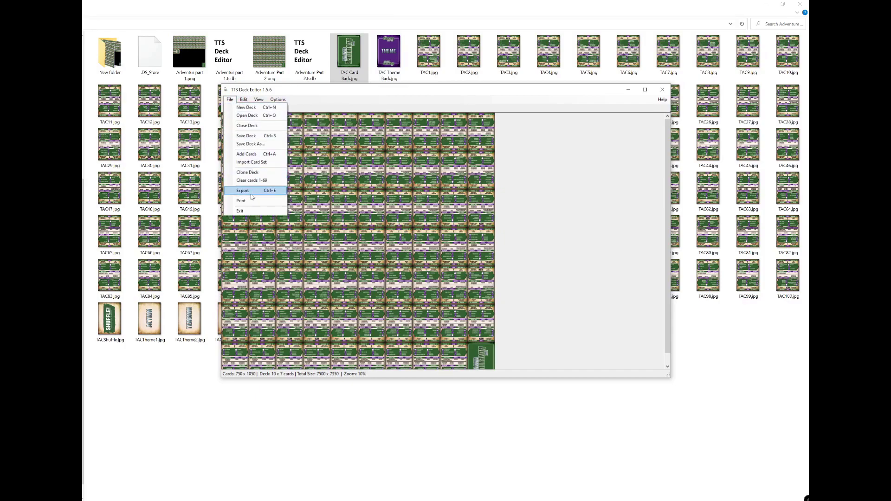
left_click(243, 191)
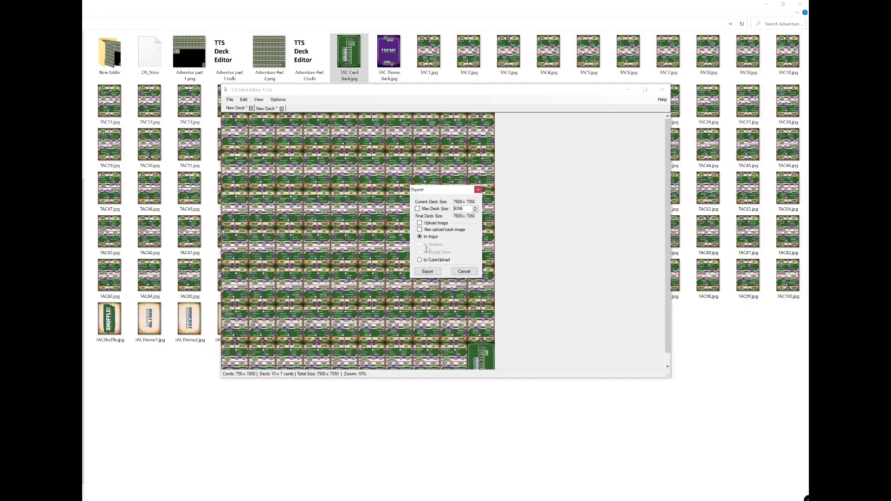
left_click(433, 272)
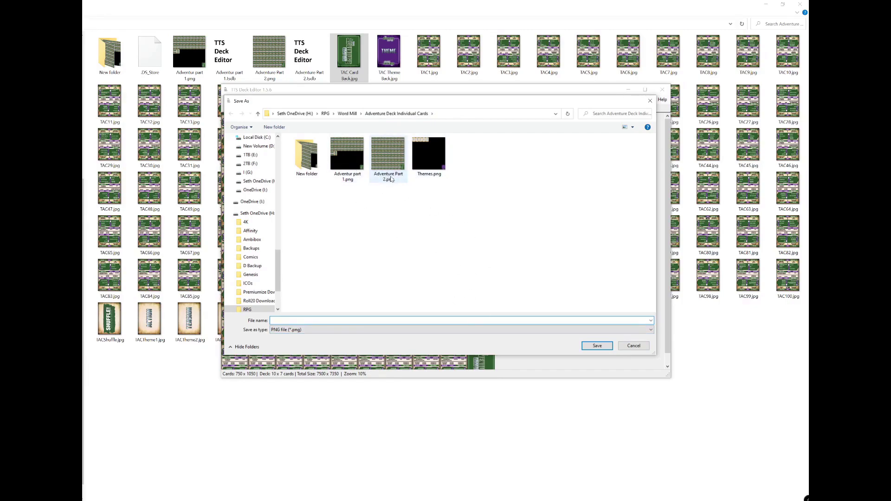
mouse_move(389, 177)
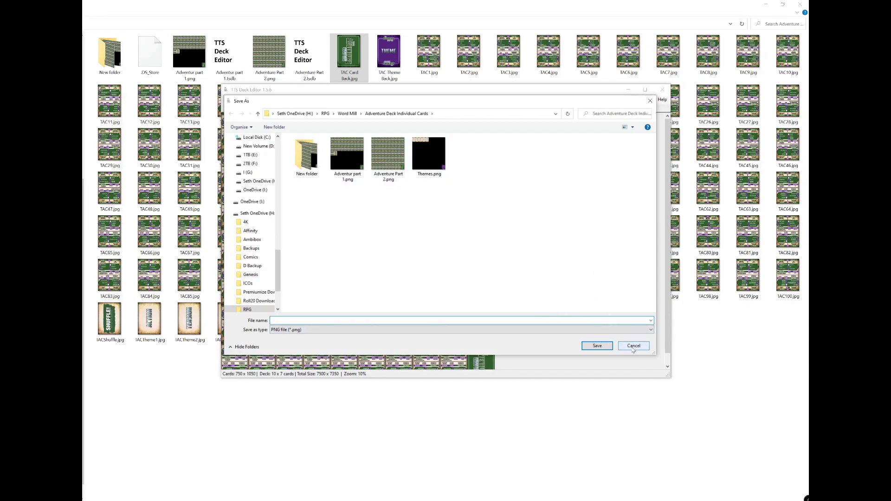
left_click(634, 346)
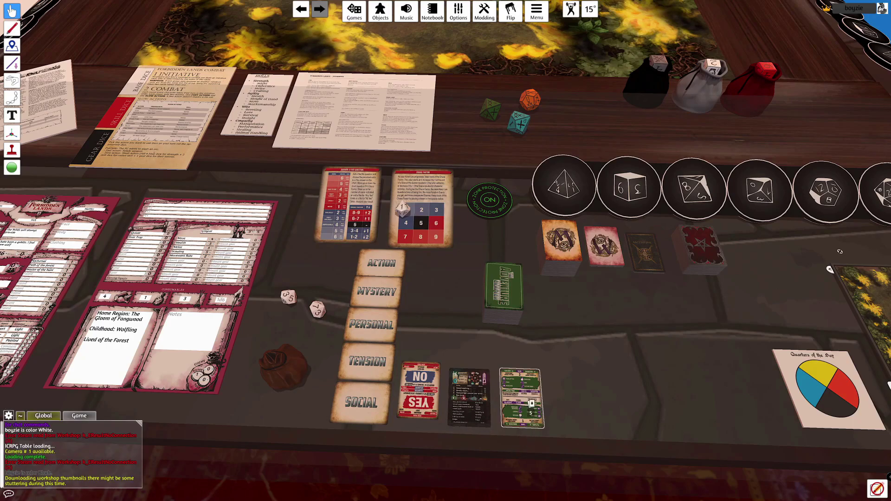
- Switch to Tabletop Simulator and examine the face-up Adventure Deck card in an enlarged preview
left_click_drag(530, 412, 525, 403)
key("alt")
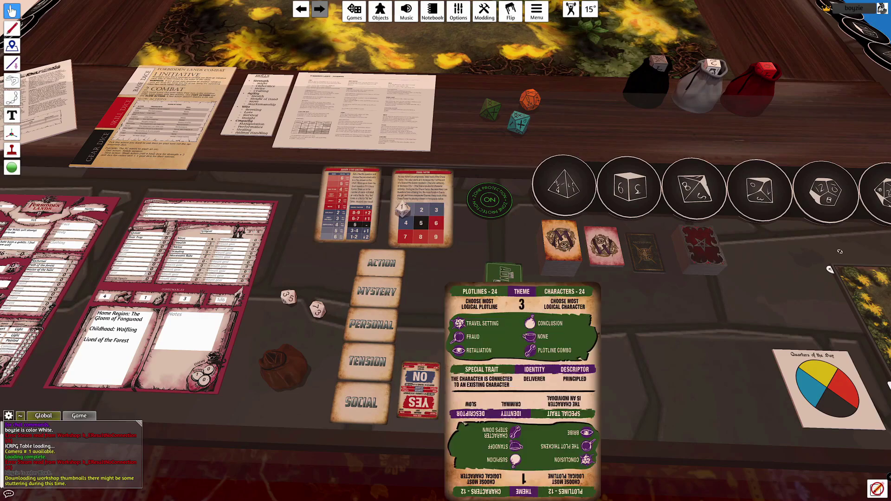
scroll(522, 392, "up", 3)
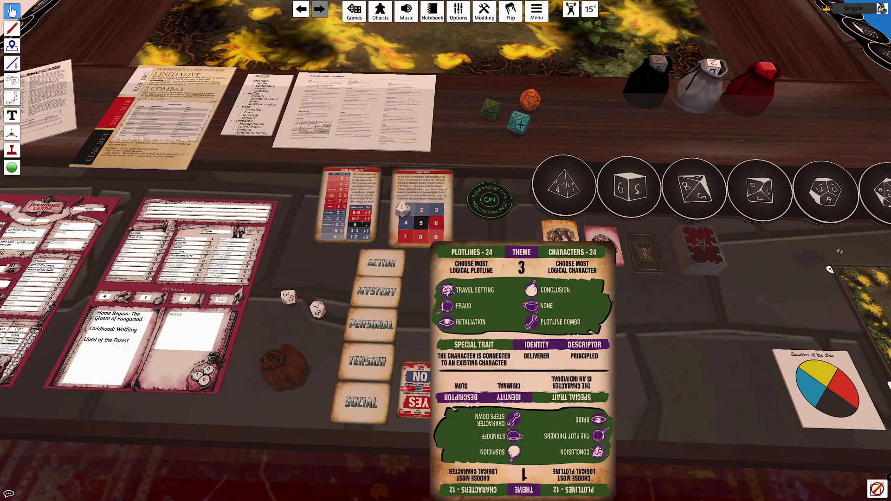
scroll(522, 323, "up", 1)
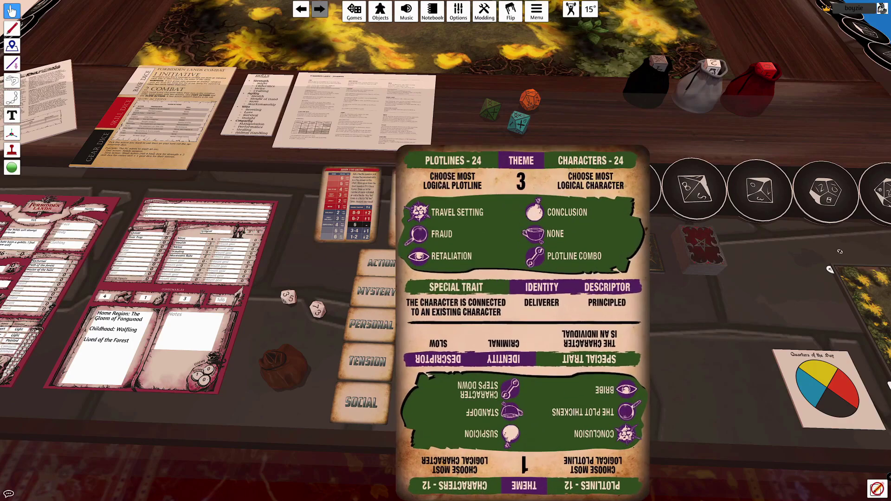
scroll(523, 316, "up", 1)
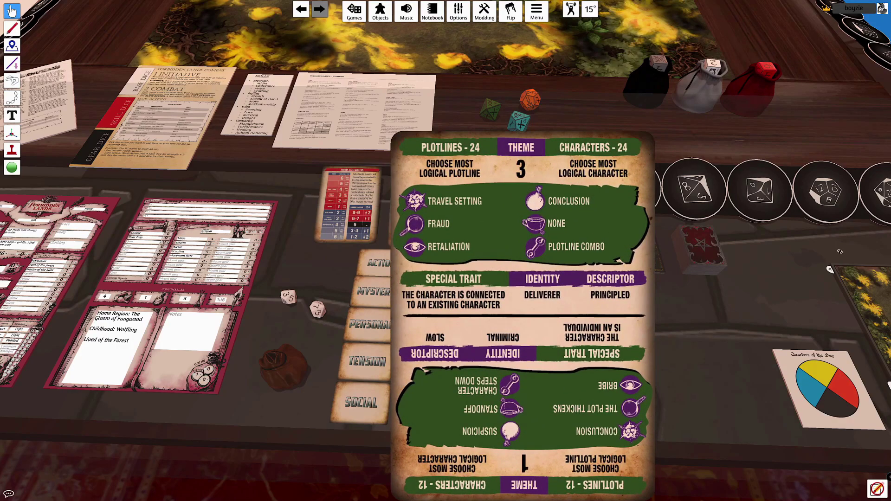
scroll(523, 309, "up", 1)
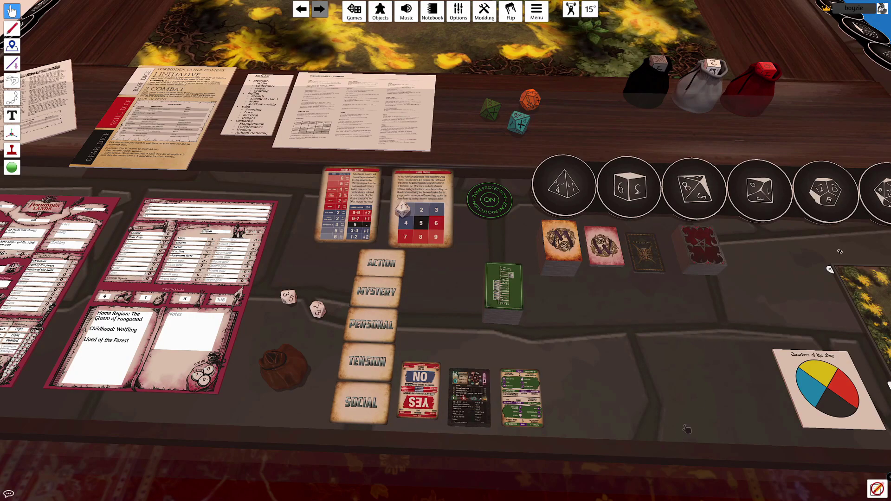
- Place a Custom Deck component on the wooden table rim between the loose dice and the dice bags
left_click(384, 13)
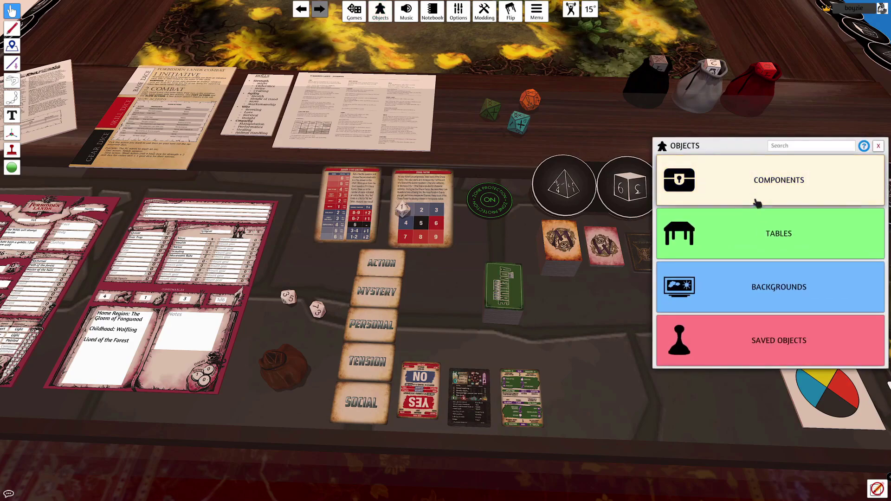
left_click(784, 199)
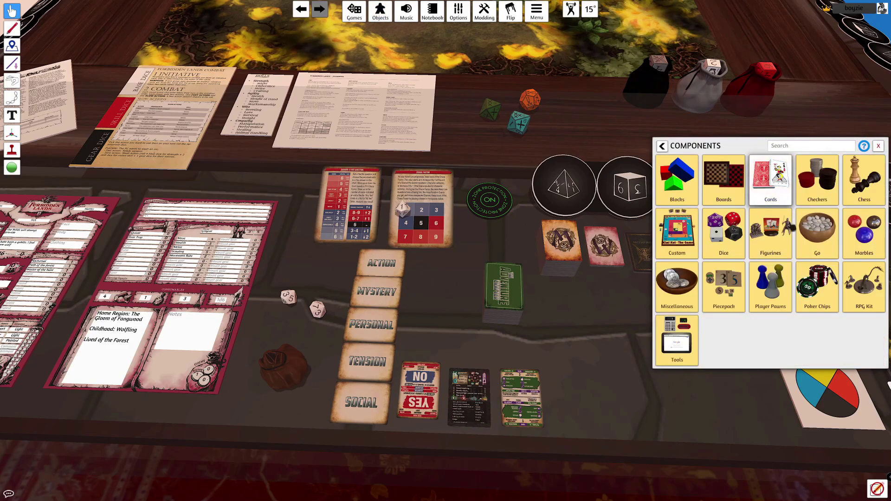
left_click(773, 188)
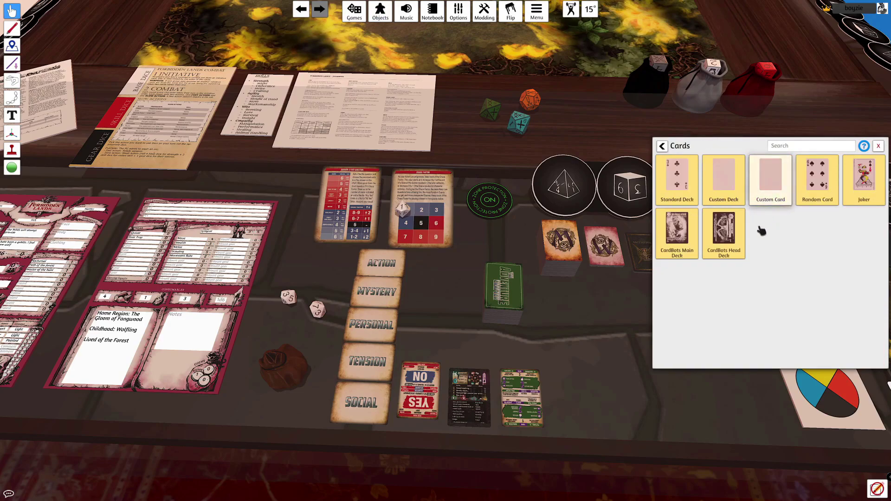
left_click(727, 186)
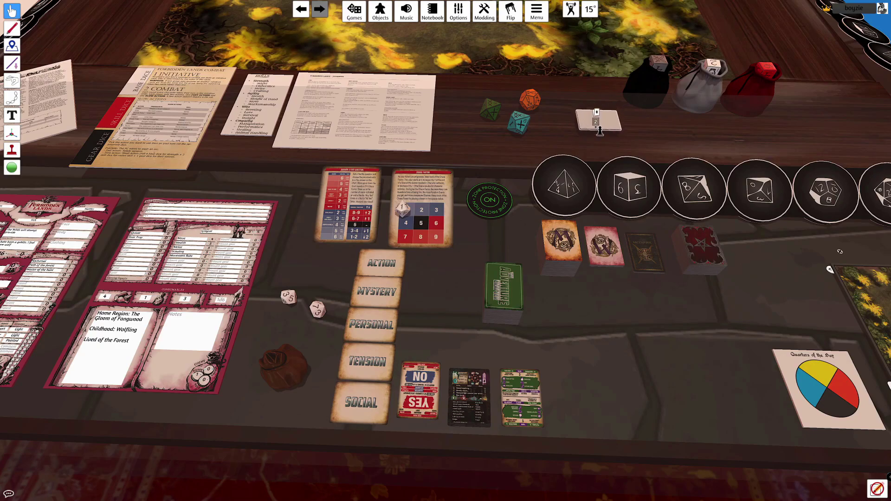
left_click(599, 111)
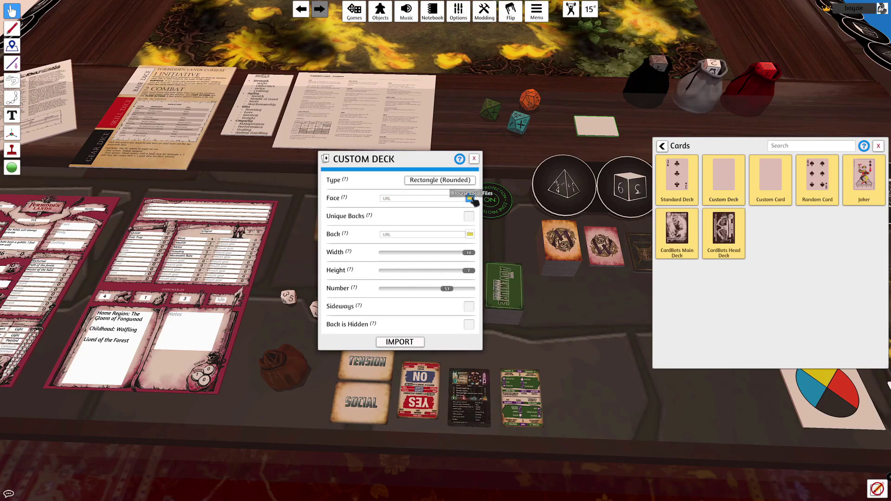
- Set Adventure Part 2.png as the deck's face image and upload it to the Steam Cloud root folder
left_click(472, 200)
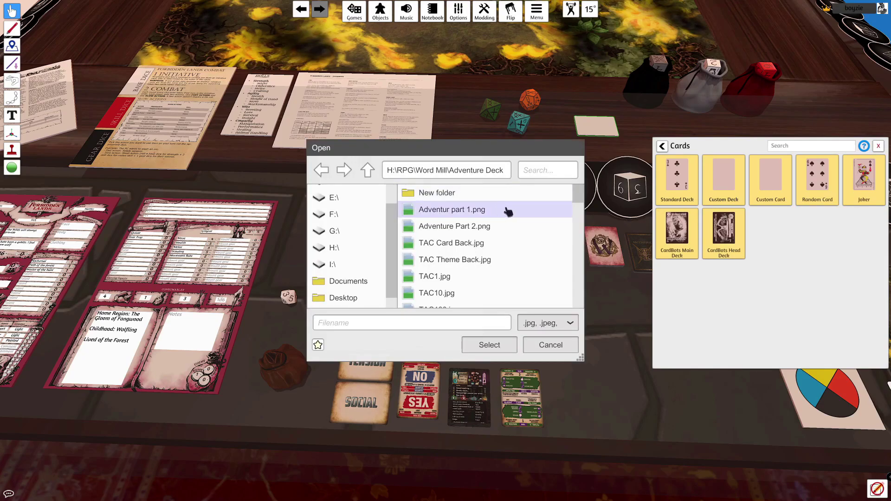
left_click(481, 228)
left_click(491, 345)
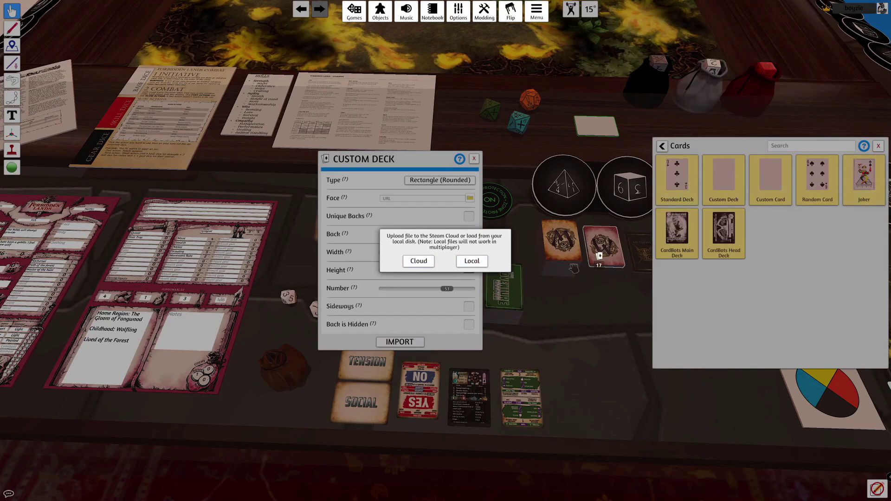
left_click(418, 264)
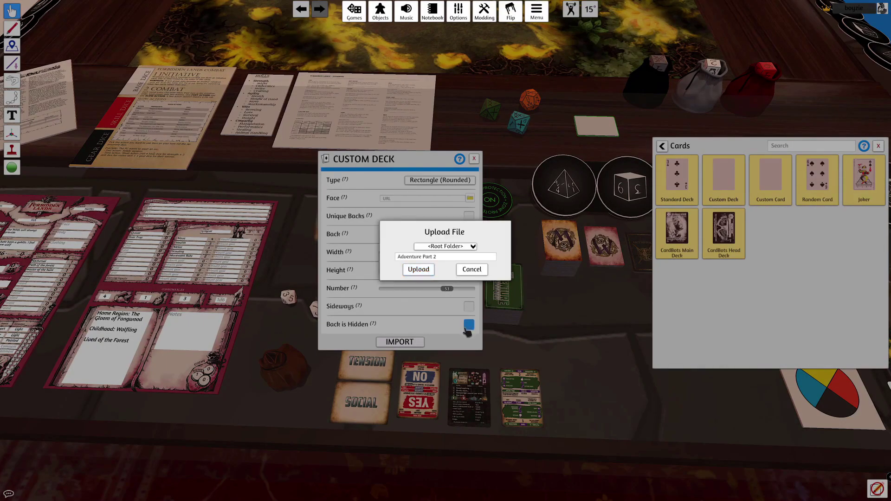
left_click(427, 274)
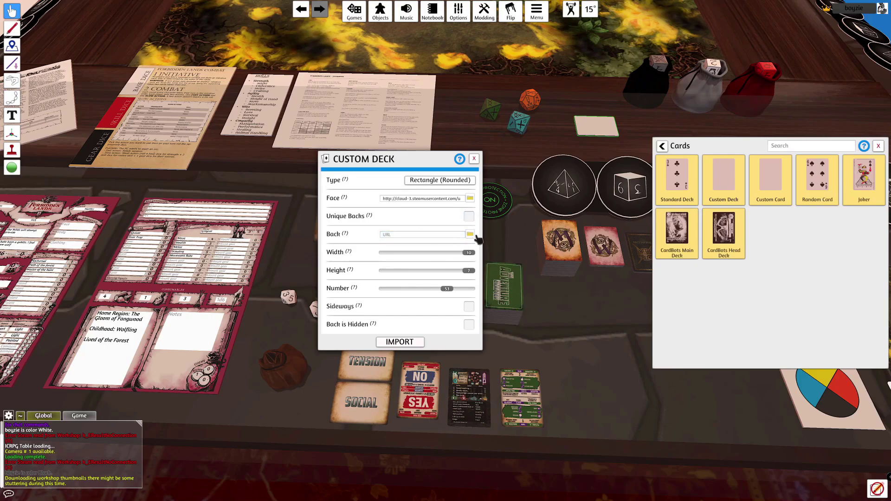
- Set TAC Card Back.jpg as the deck's back image and upload it to the Steam Cloud root folder
left_click(470, 235)
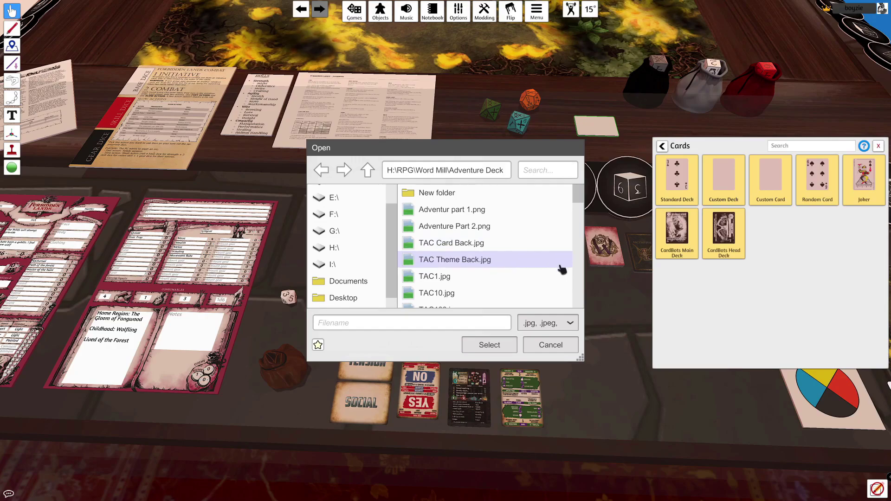
left_click(472, 245)
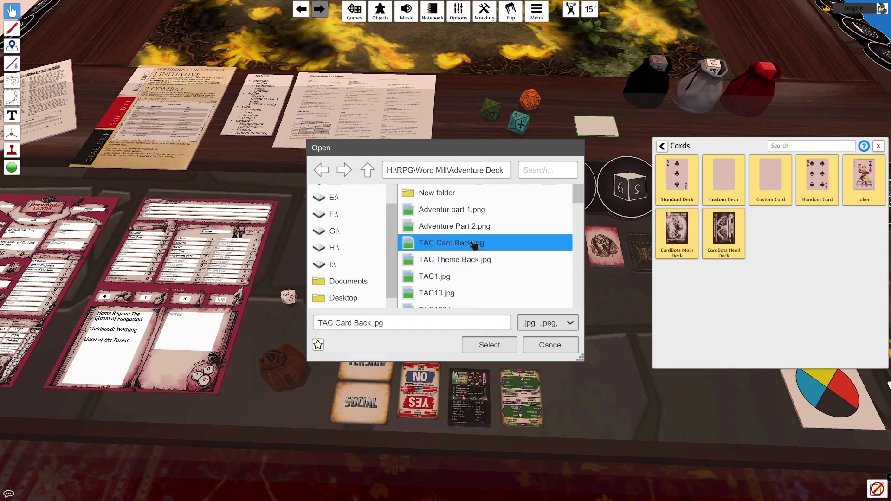
left_click(501, 345)
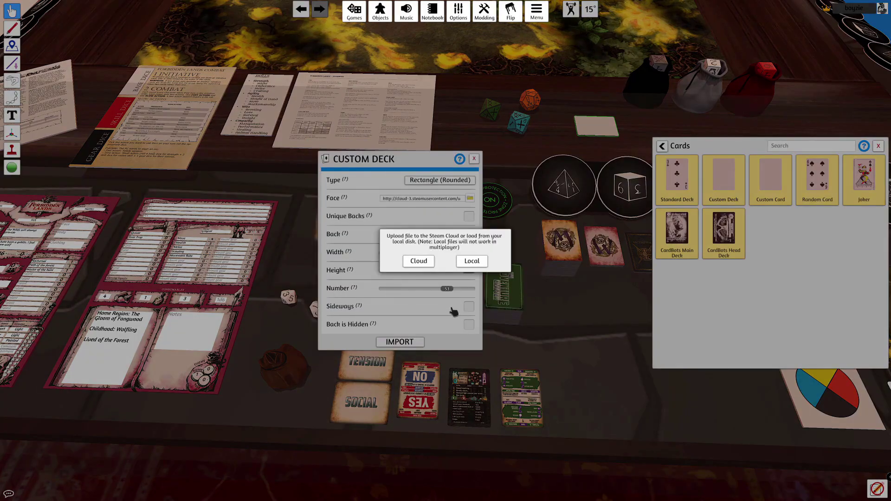
left_click(420, 261)
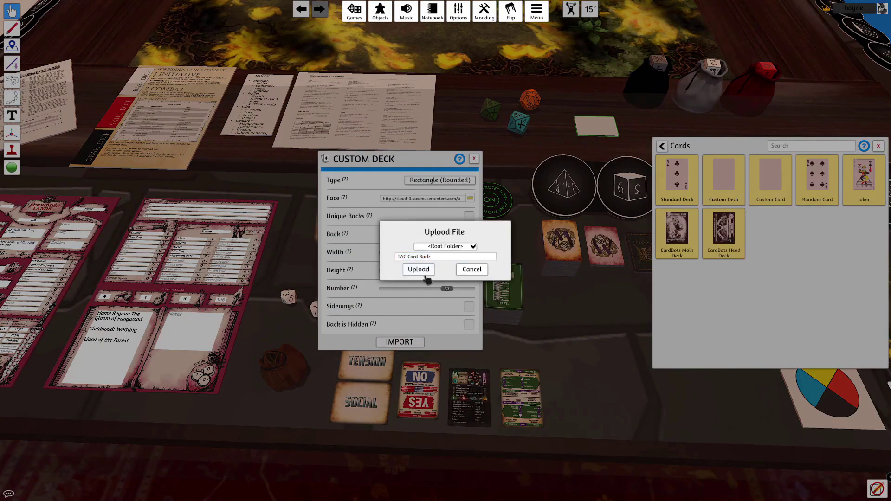
left_click(428, 271)
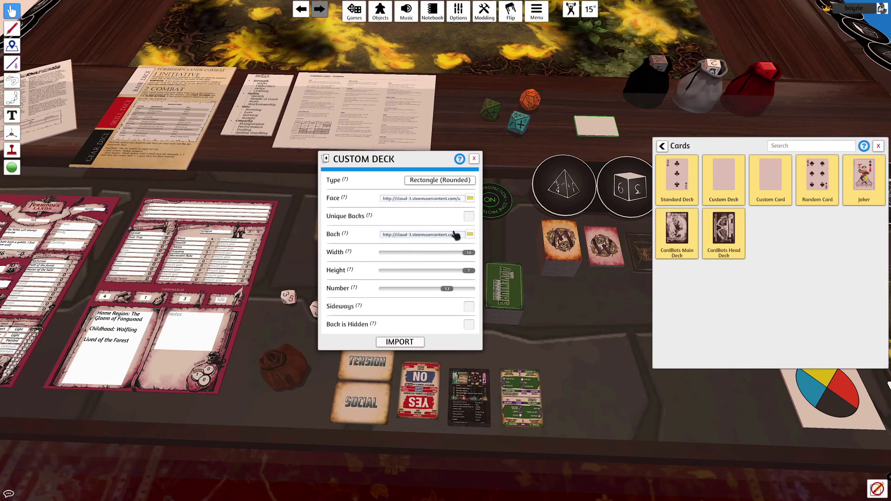
- Set the number of cards to 70 and import the custom deck
left_click(471, 235)
left_click_drag(448, 289, 471, 292)
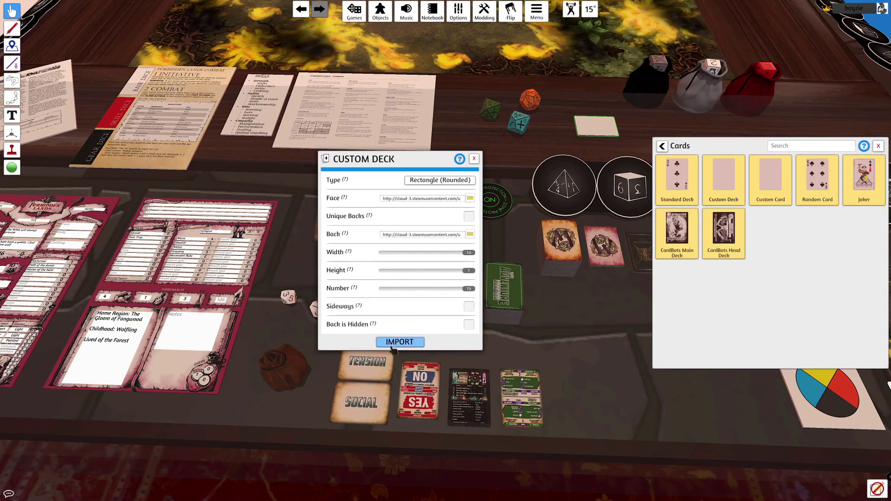
left_click(412, 345)
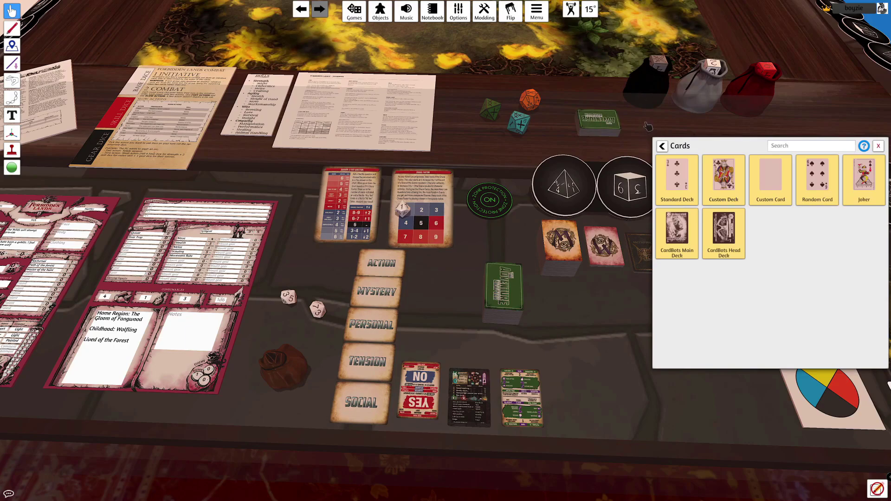
left_click(771, 179)
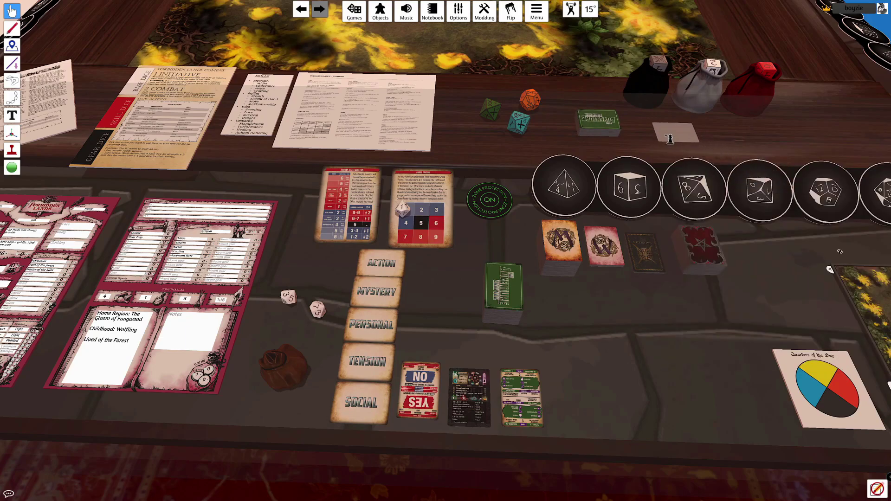
left_click_drag(670, 139, 587, 124)
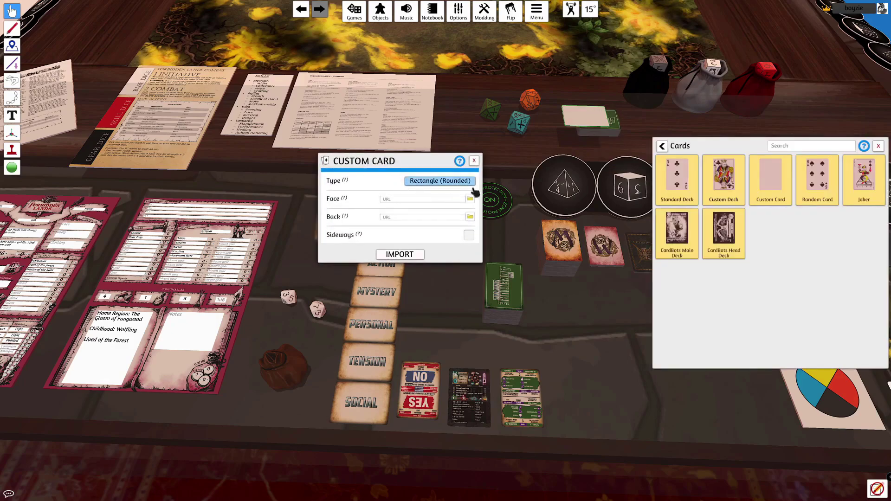
left_click(423, 199)
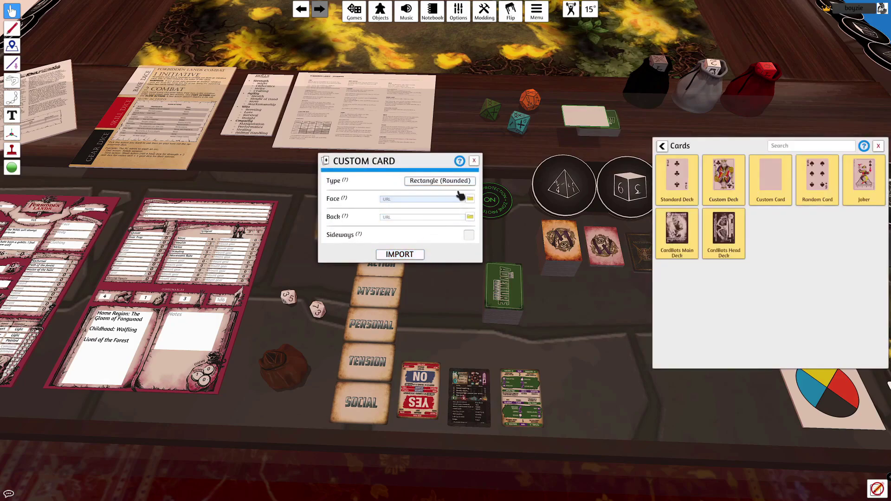
left_click(474, 160)
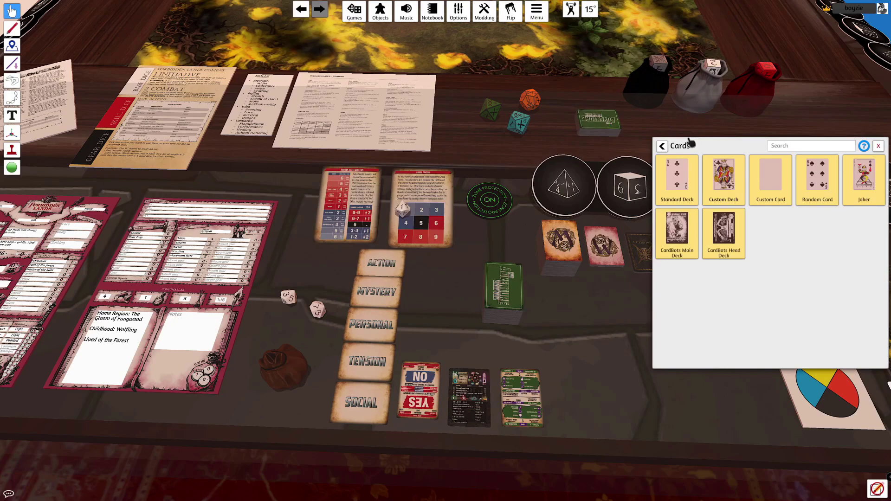
left_click(772, 185)
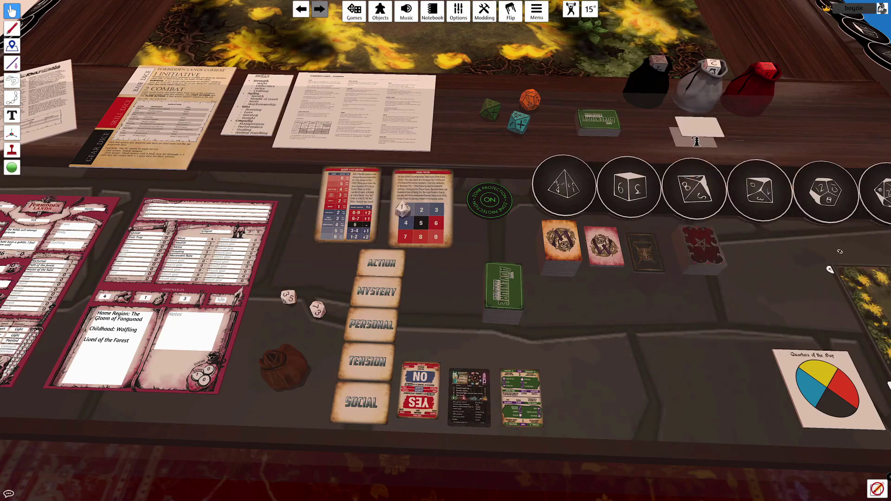
left_click(604, 123)
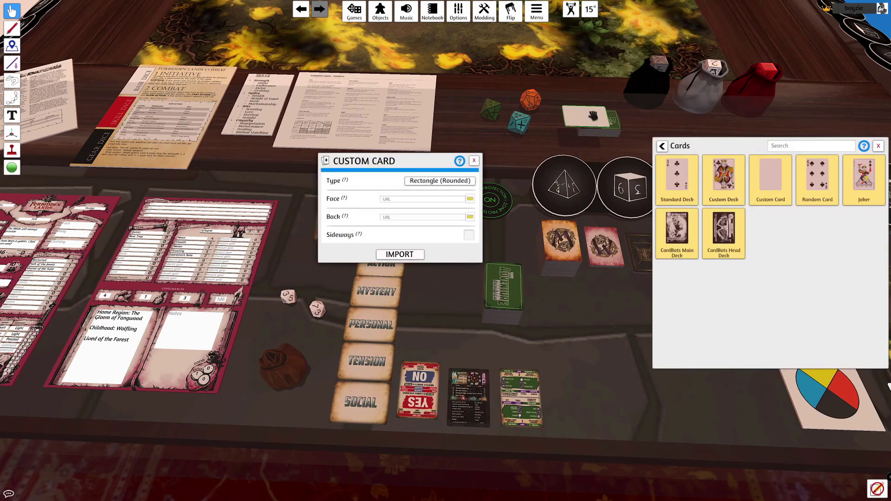
left_click(475, 162)
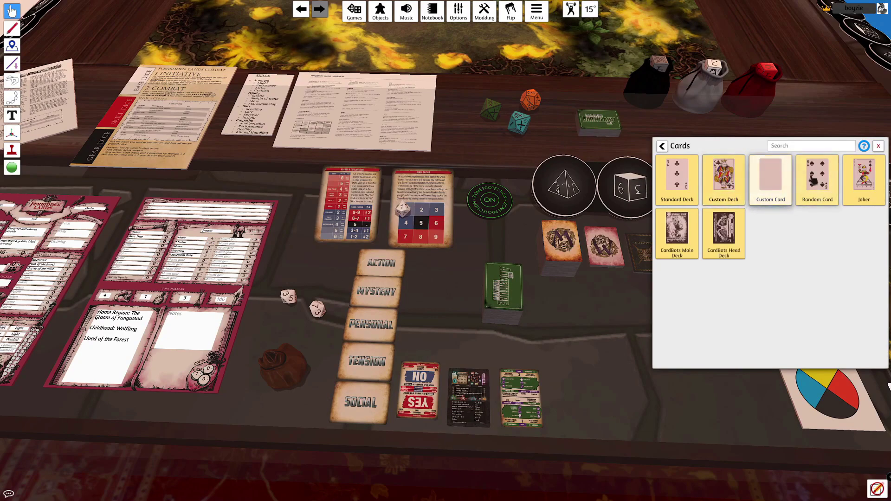
- Place a second Custom Deck component beside the imported Adventure deck on the wooden table rim
left_click(730, 189)
left_click(683, 135)
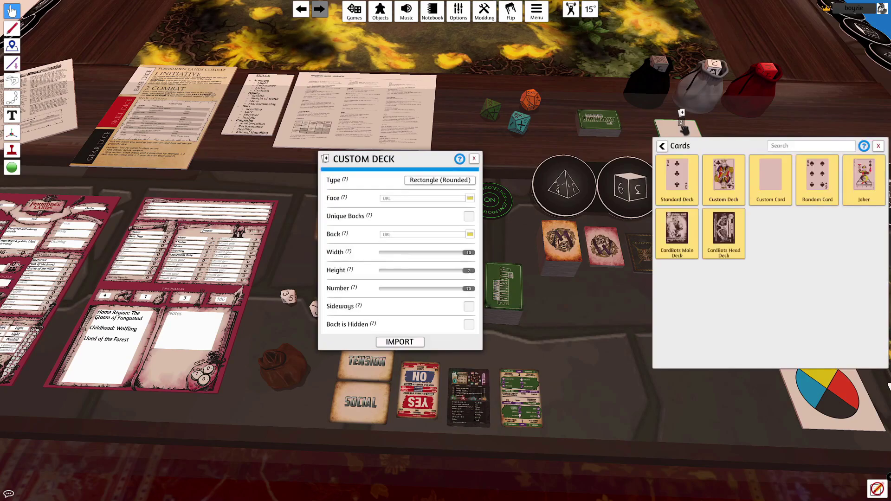
- Set Adventur part 1.png as the second deck's face image and upload it to the Steam Cloud root folder
left_click(475, 201)
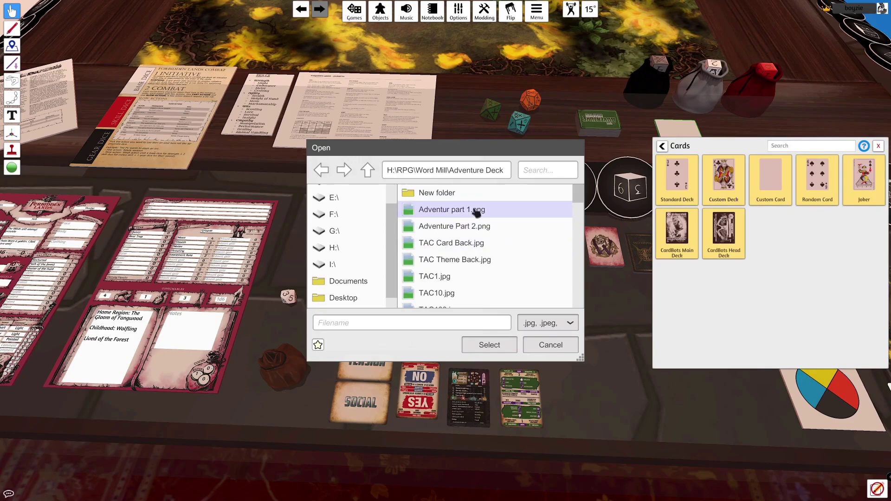
left_click(476, 213)
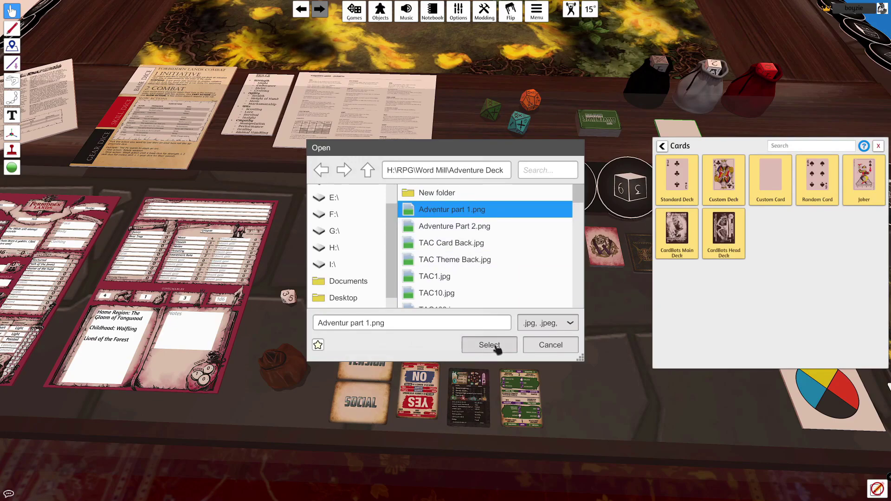
left_click(492, 345)
left_click(418, 261)
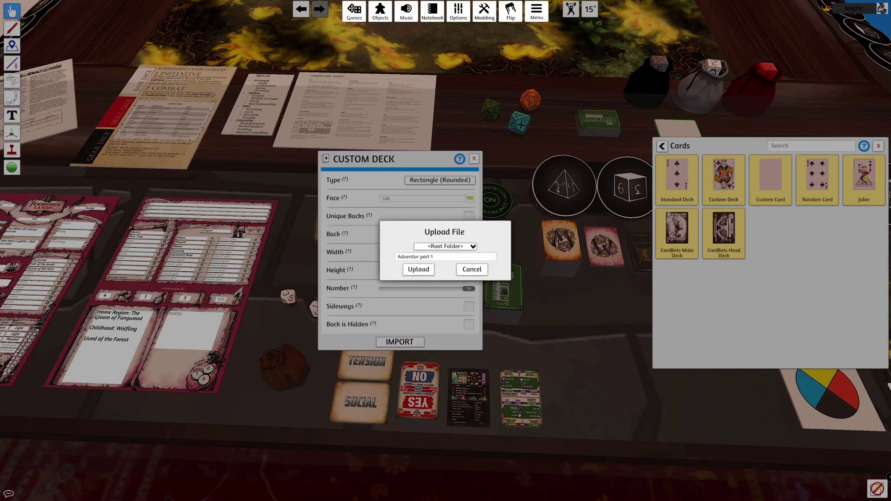
left_click(420, 271)
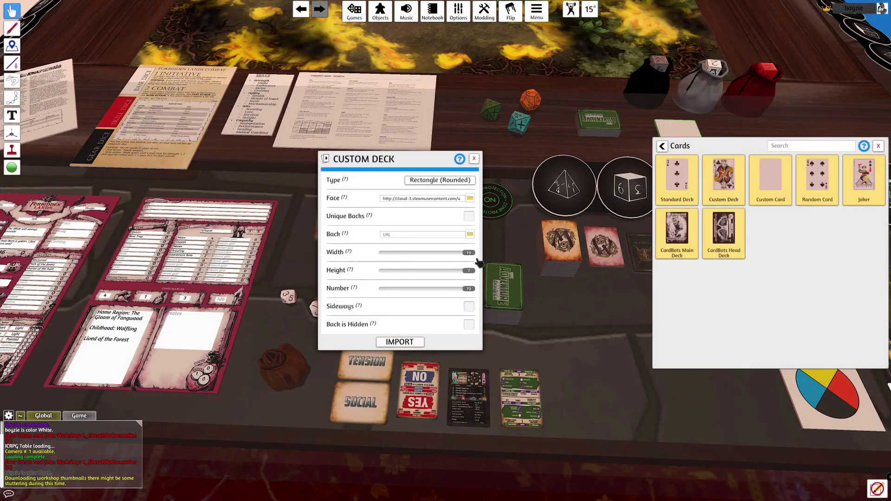
- Set TAC Card Back.jpg as the second deck's back image and upload it to the Steam Cloud root folder
left_click(470, 235)
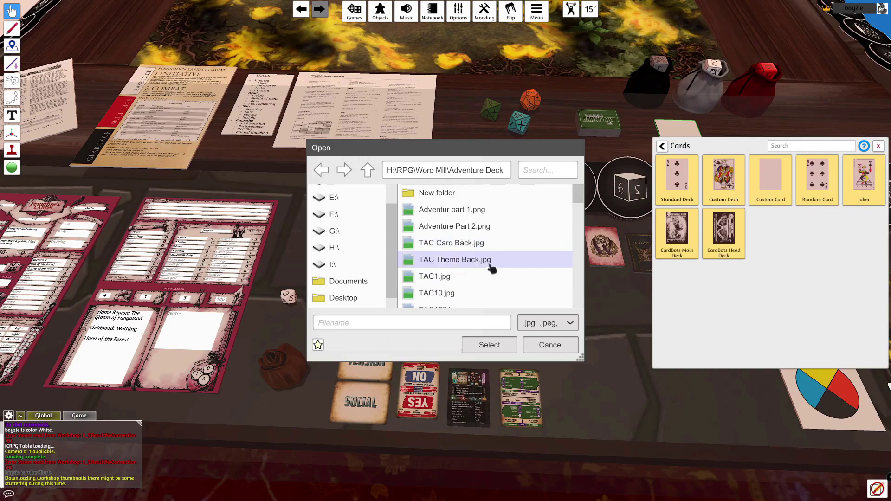
left_click(511, 243)
left_click(489, 345)
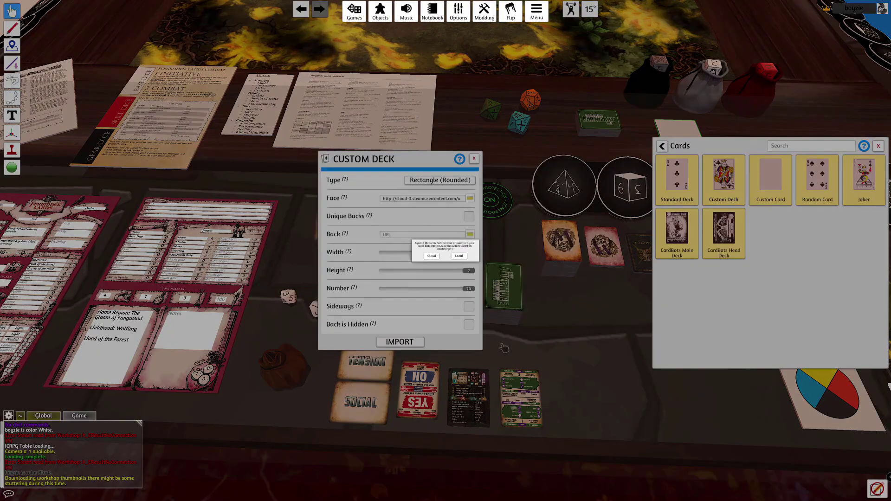
left_click(420, 265)
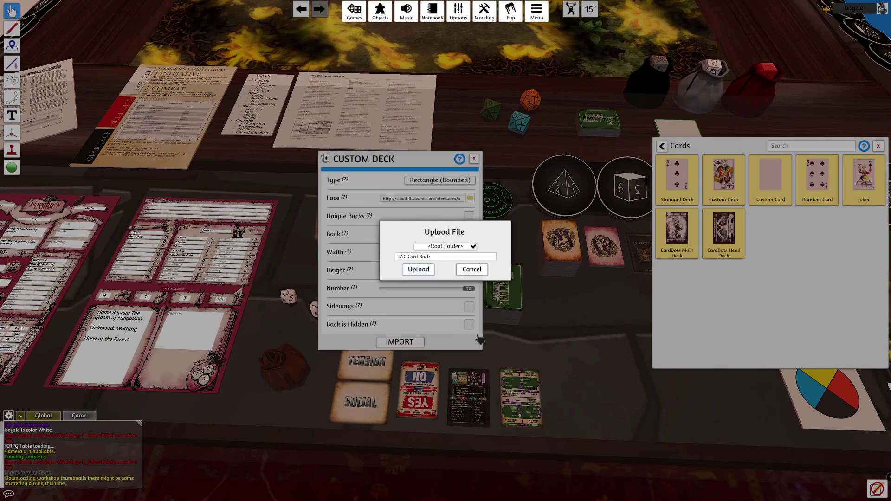
left_click(419, 269)
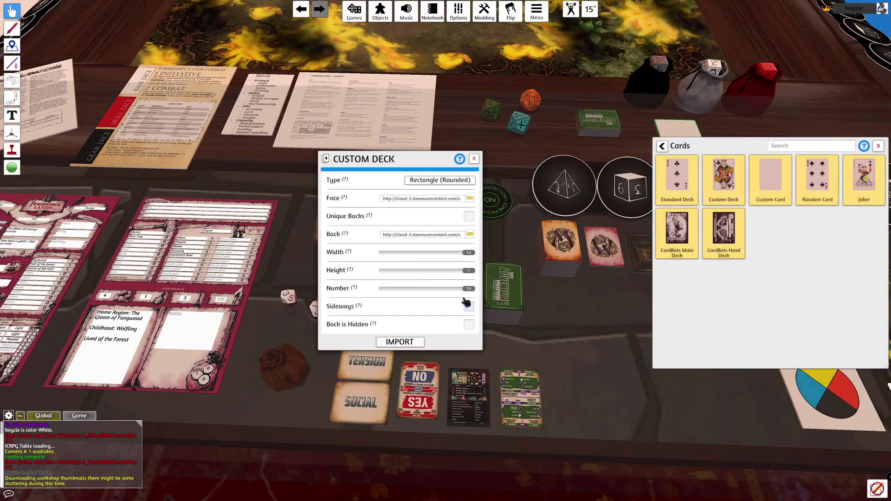
- Import the second custom deck with 32 cards and stack it onto the first Adventure deck on the table rim
left_click_drag(475, 293, 428, 299)
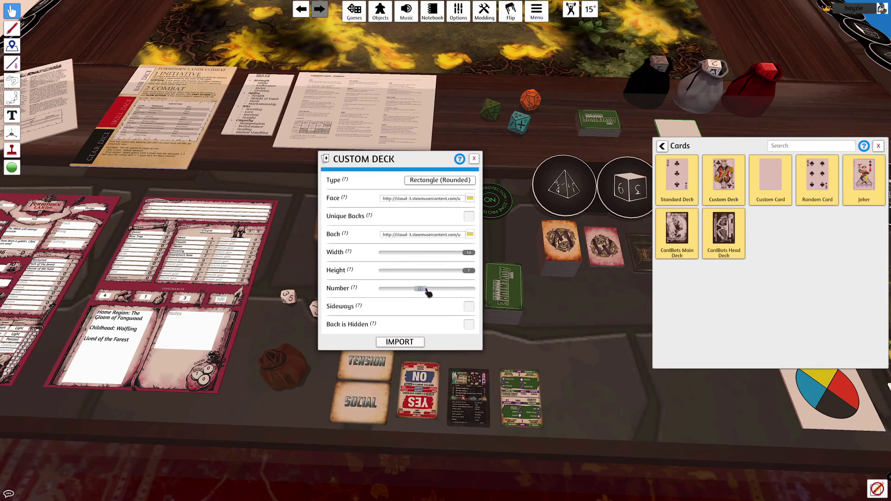
left_click(404, 342)
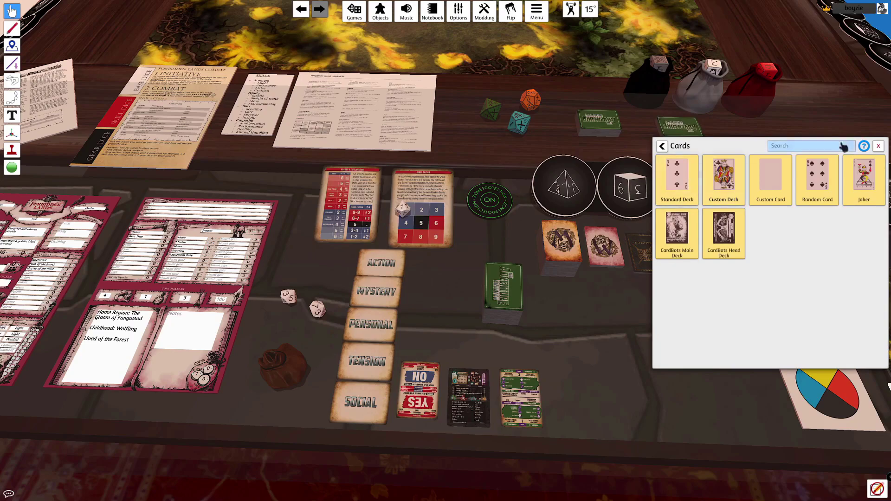
left_click(878, 147)
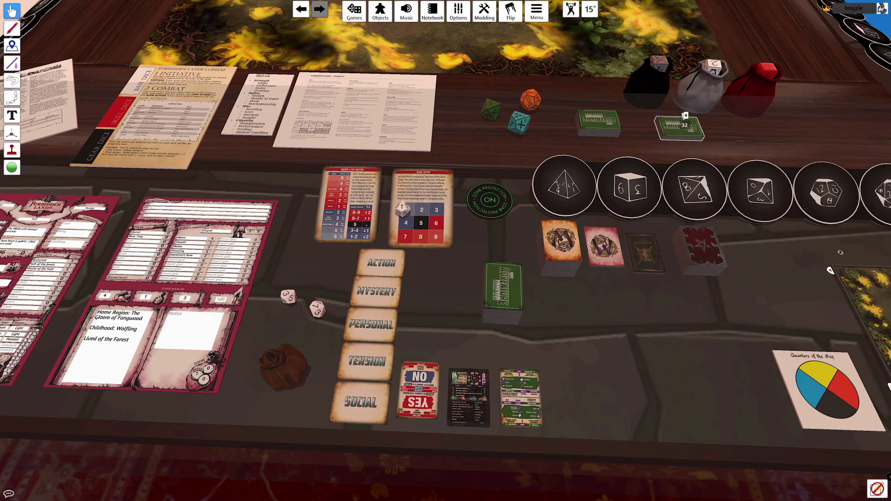
left_click_drag(688, 133, 605, 125)
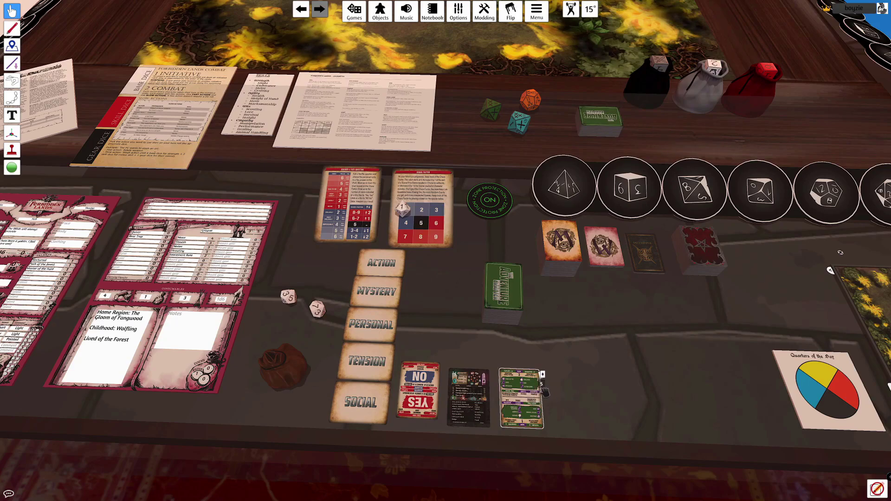
- Draw a card from the orange-backed deck, flip it over for inspection, and return it to its deck
key("alt")
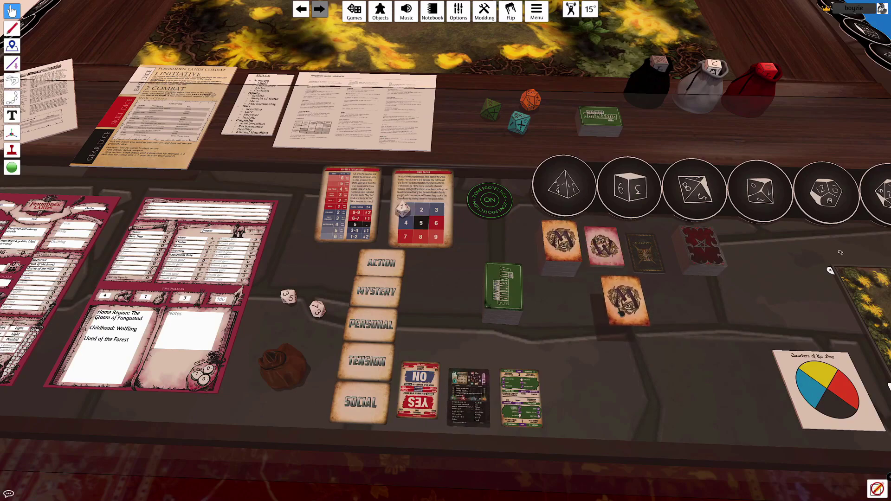
left_click_drag(623, 313, 621, 354)
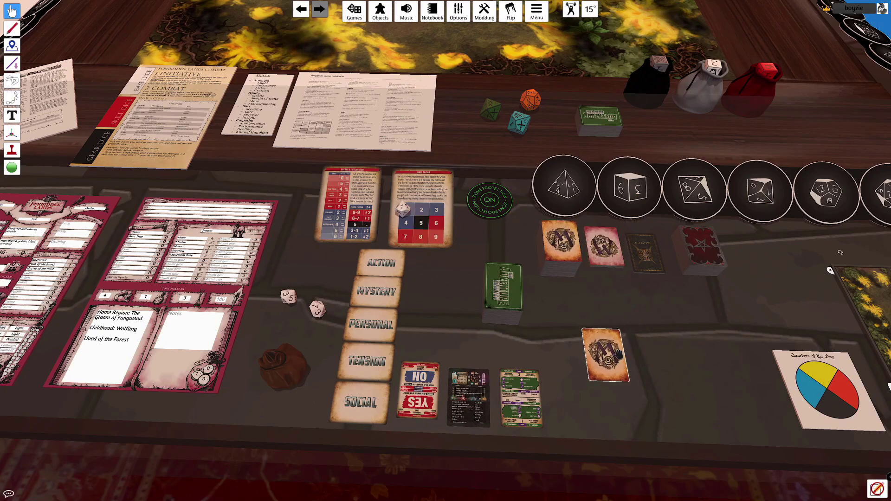
key("f")
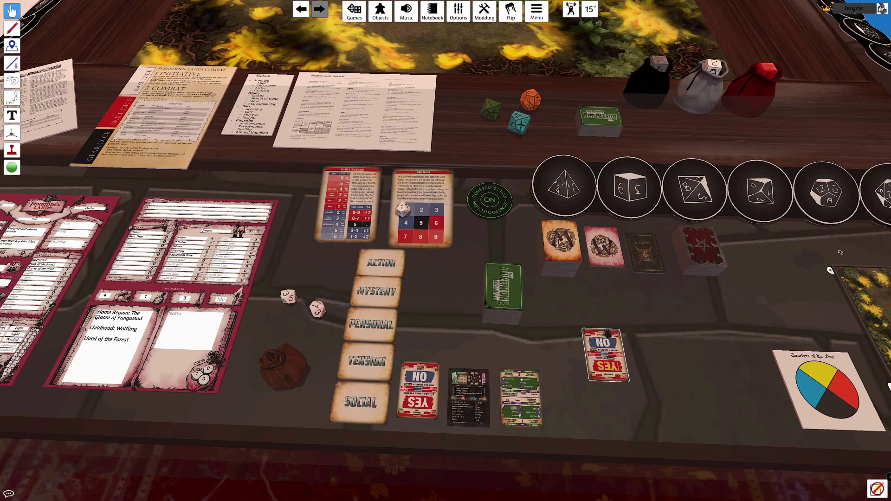
left_click_drag(607, 335, 555, 257)
key("f")
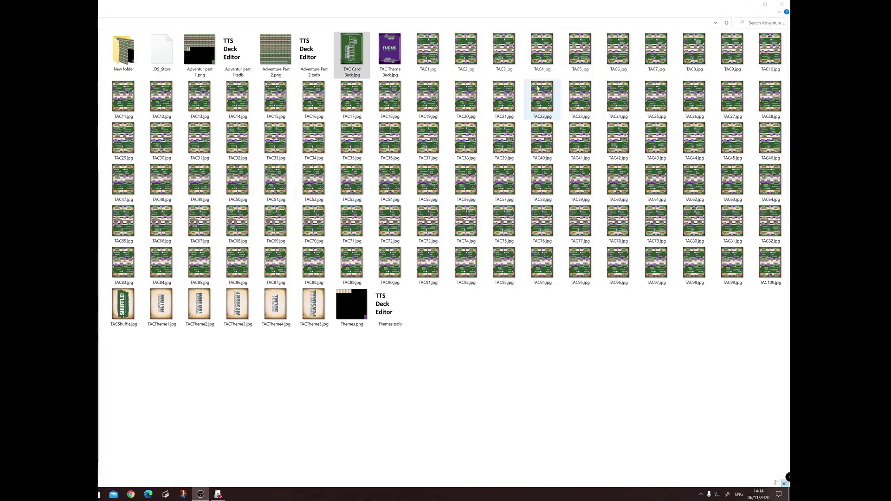
- Open New folder in the Adventure Deck directory in File Explorer and select TAC1.jpg through TAC100.jpg
double_click(129, 56)
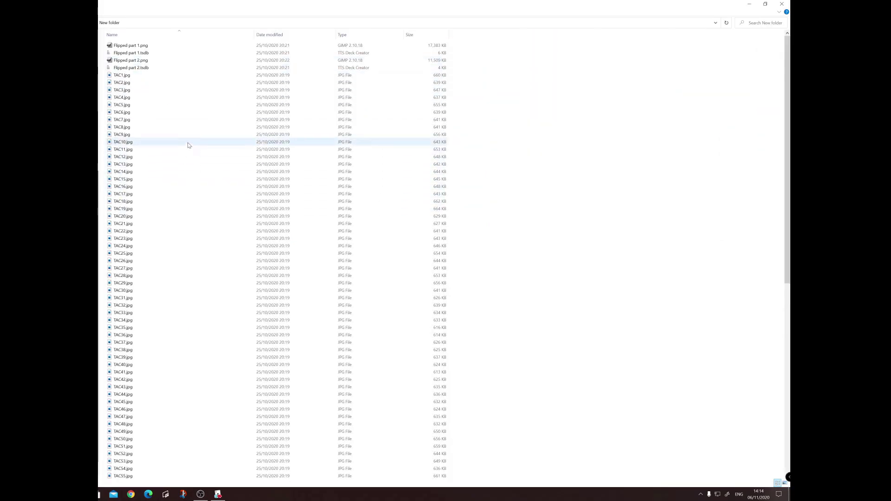
scroll(181, 178, "down", 7)
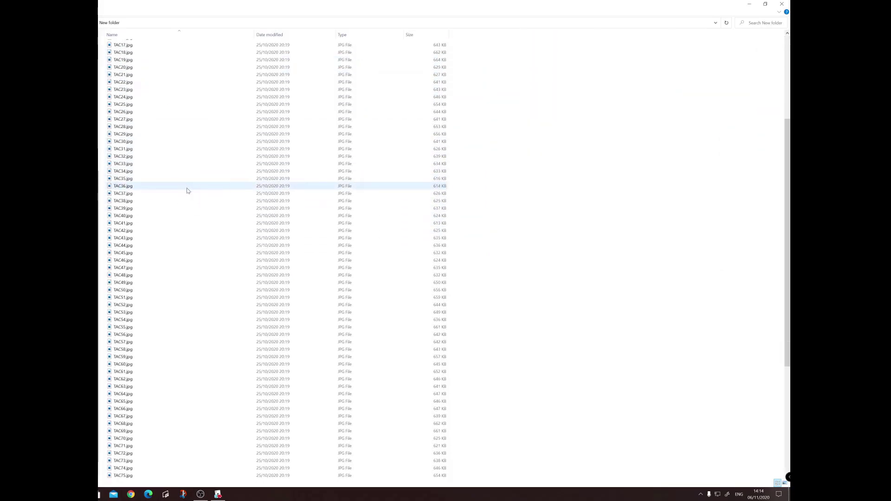
scroll(204, 241, "up", 7)
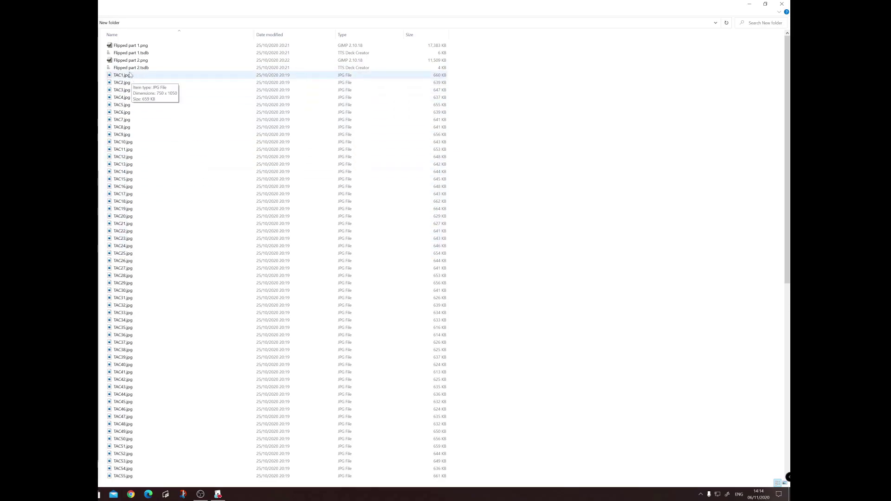
left_click_drag(788, 139, 788, 330)
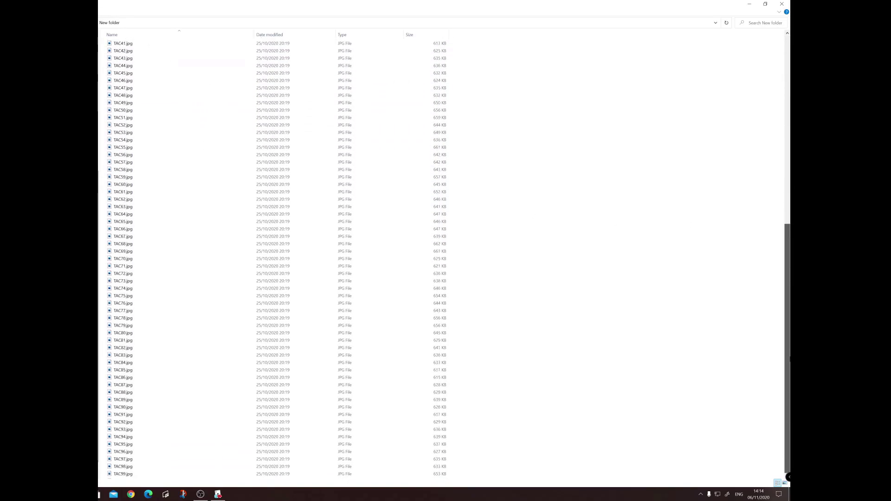
left_click(124, 476, "shift")
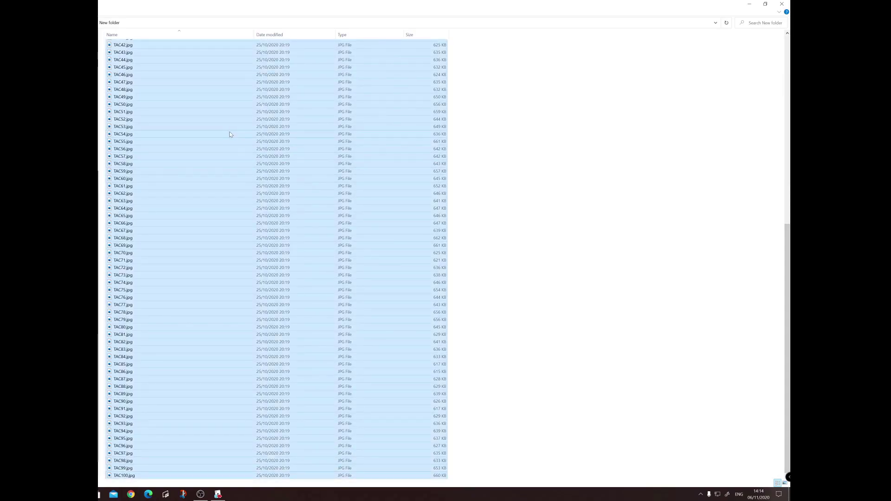
key("F4")
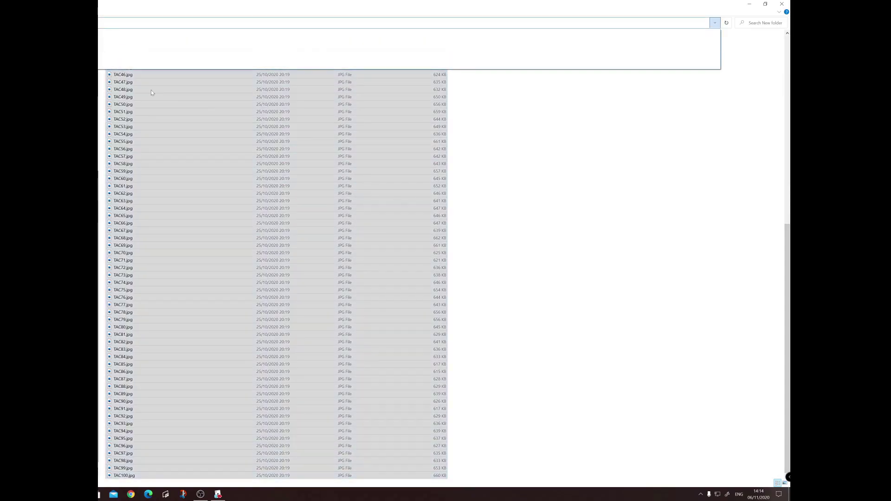
key("Escape")
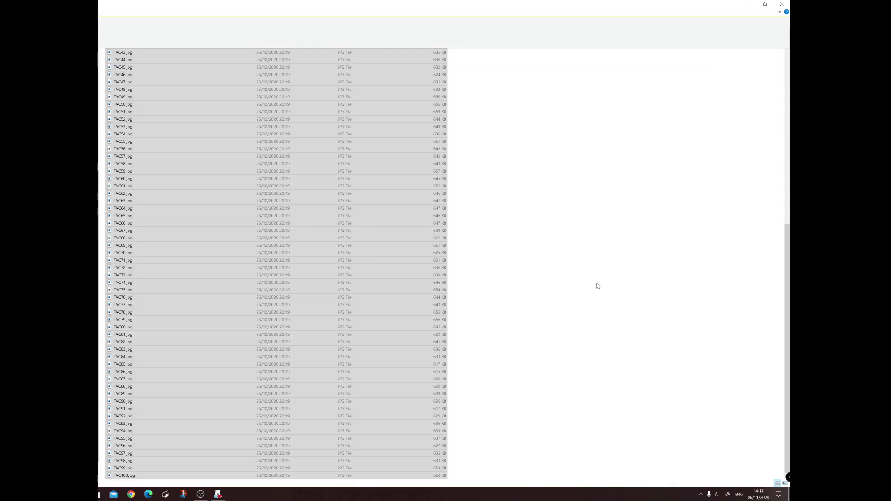
key("Escape")
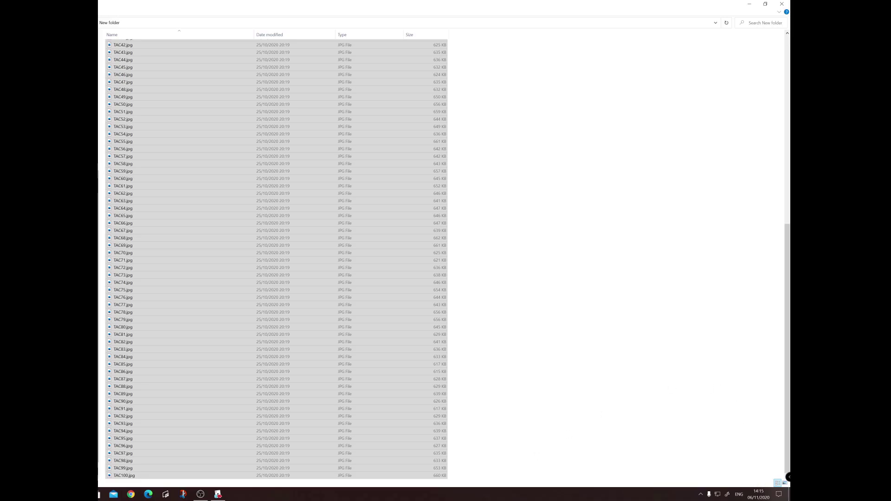
- Switch to Tabletop Simulator and shuffle the Adventure Crafter deck on the playing area twice
left_click(217, 494)
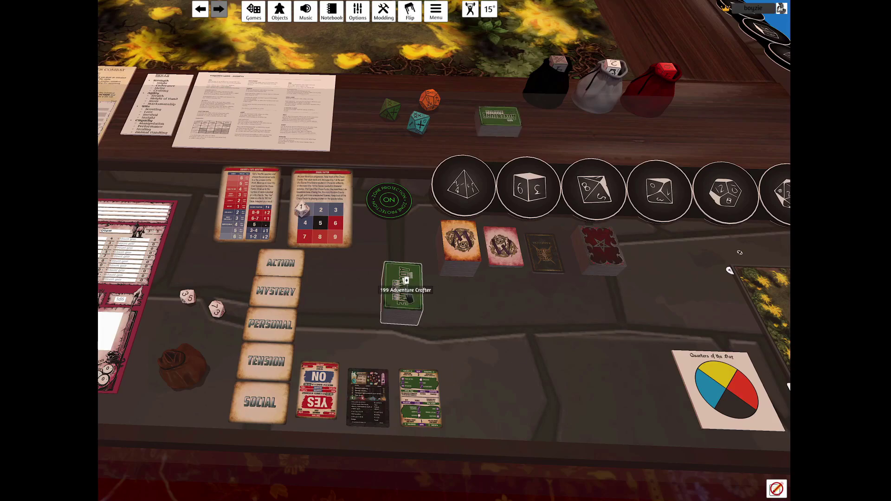
key("r")
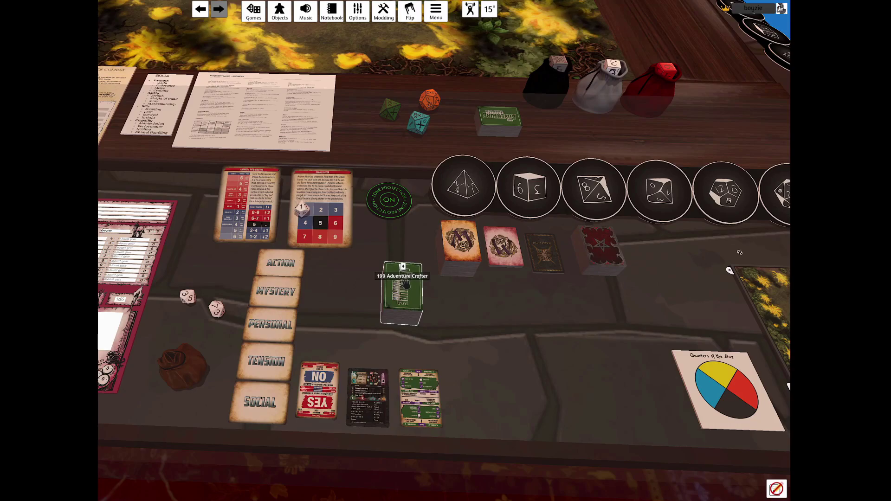
key("r")
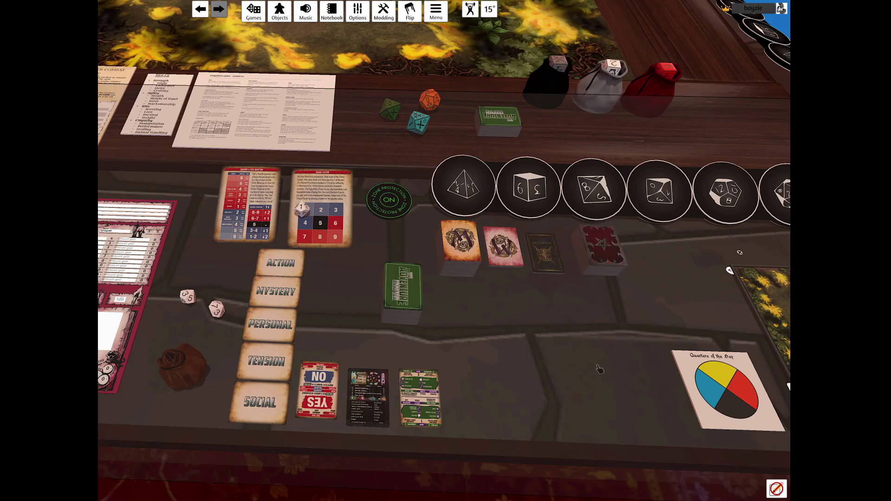
- Draw a card from the red-backed deck, flip it face up for an enlarged view, and return it to its deck
mouse_move(602, 246)
left_mouse_down()
mouse_move(596, 371)
mouse_move(541, 392)
left_mouse_up()
key("f")
key("alt")
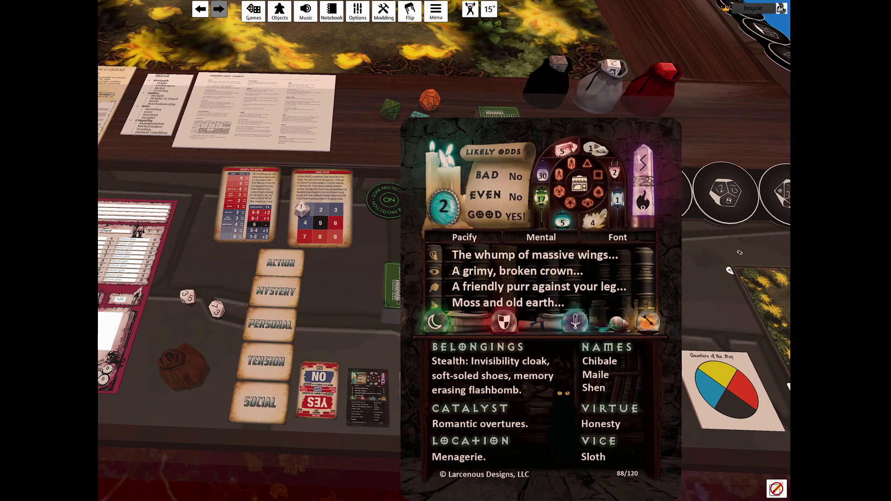
key("alt")
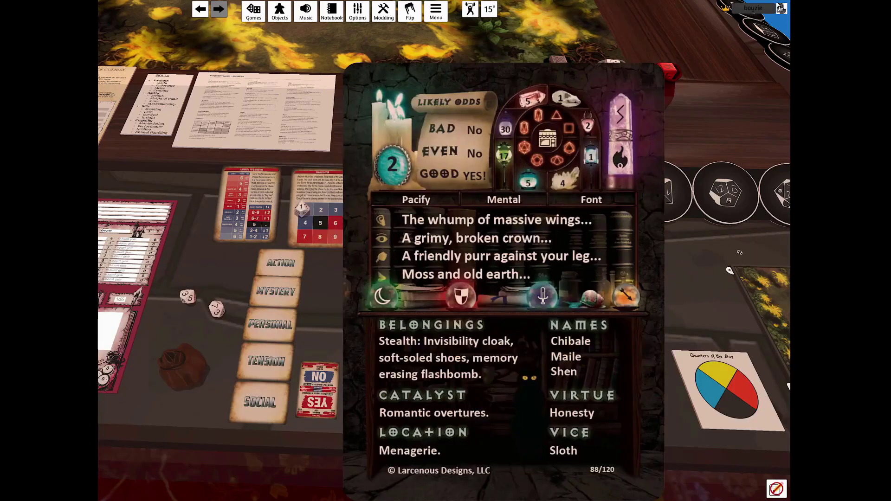
key("alt")
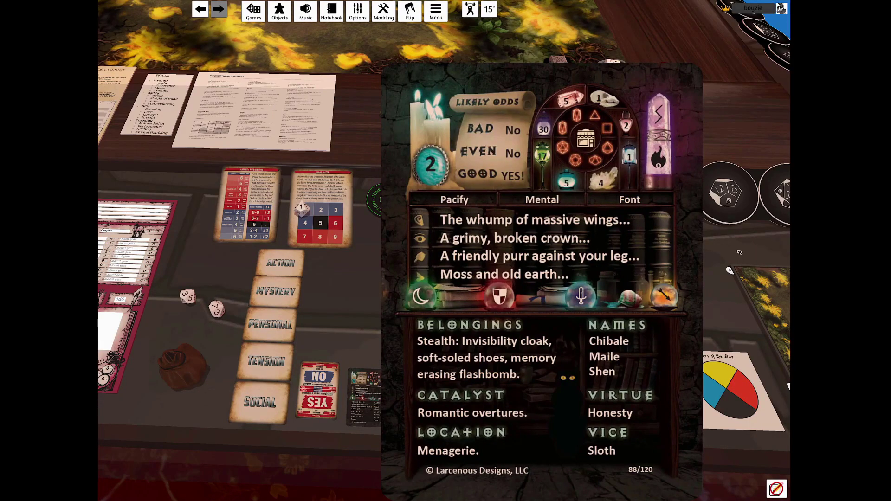
key("alt")
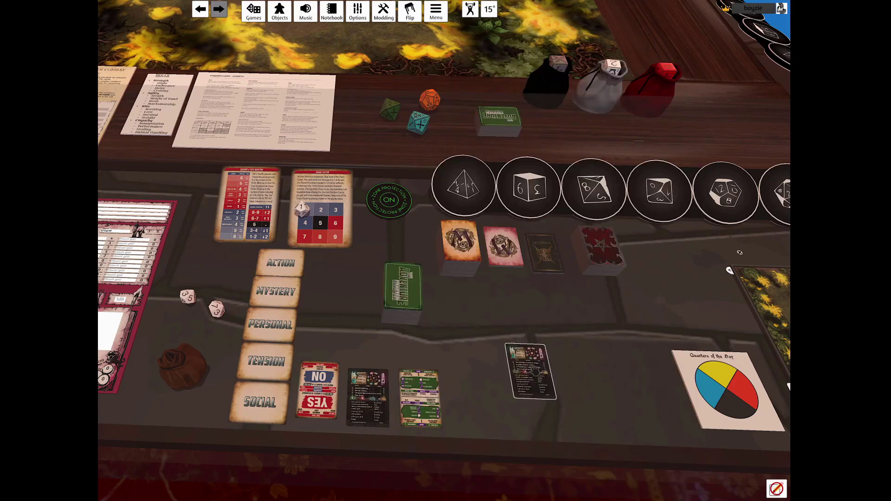
left_click_drag(532, 370, 606, 246)
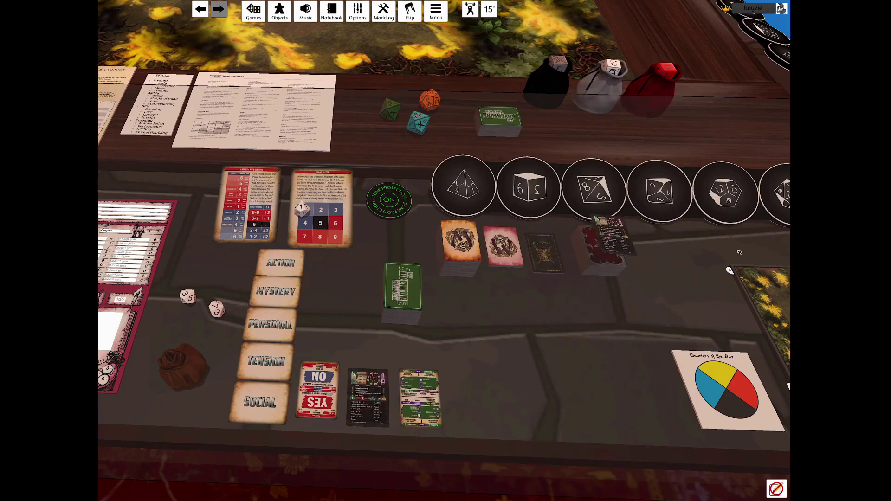